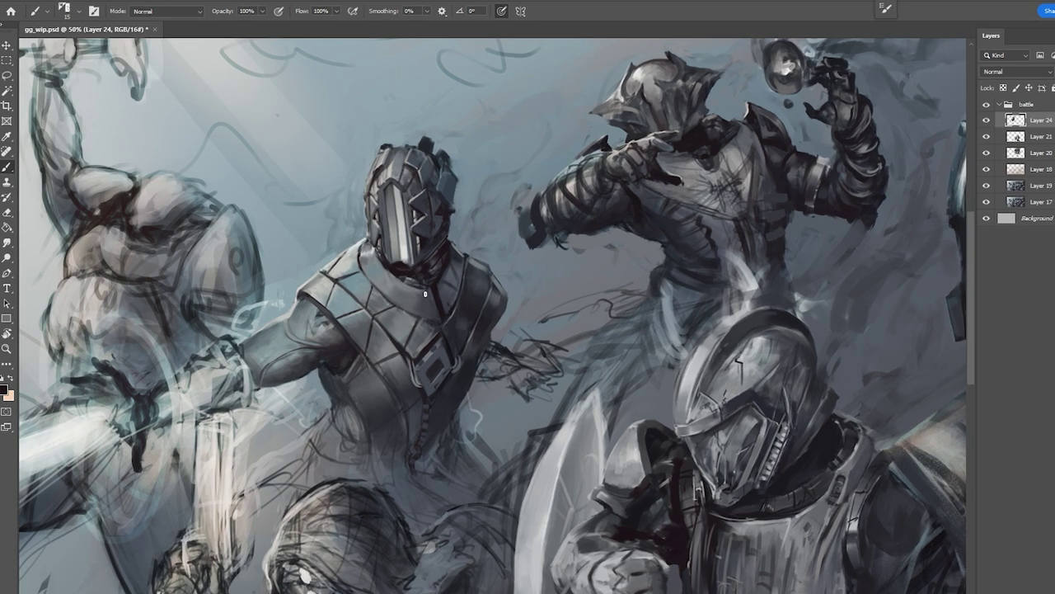
# Paint shading strokes on the leather collar of the central armoured figure, resizing the brush
pyautogui.moveTo(399, 293); pyautogui.dragTo(426, 311)
pyautogui.press(']')
pyautogui.press(']')
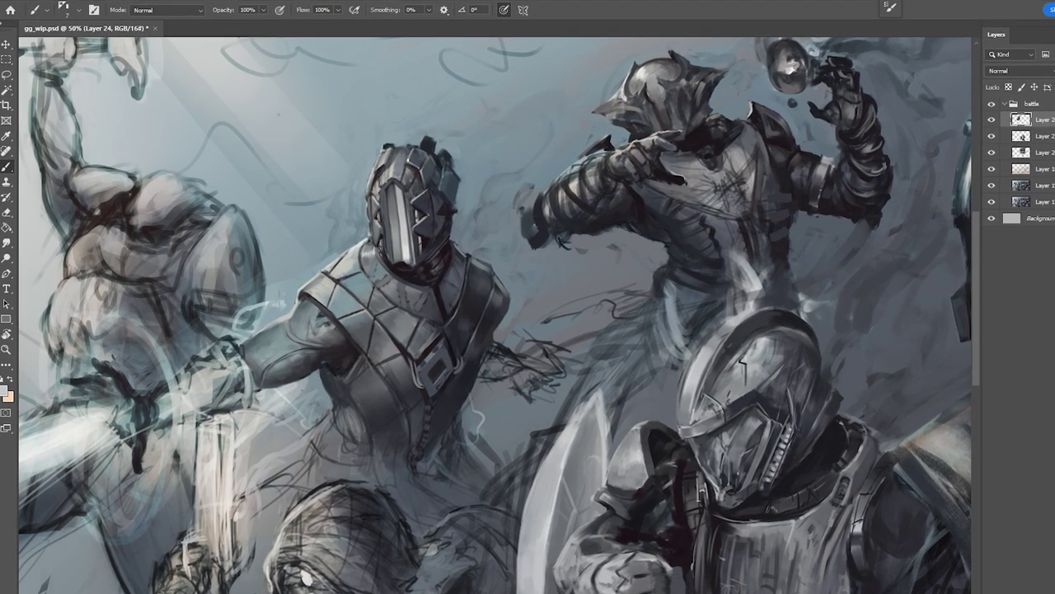
pyautogui.press('b')
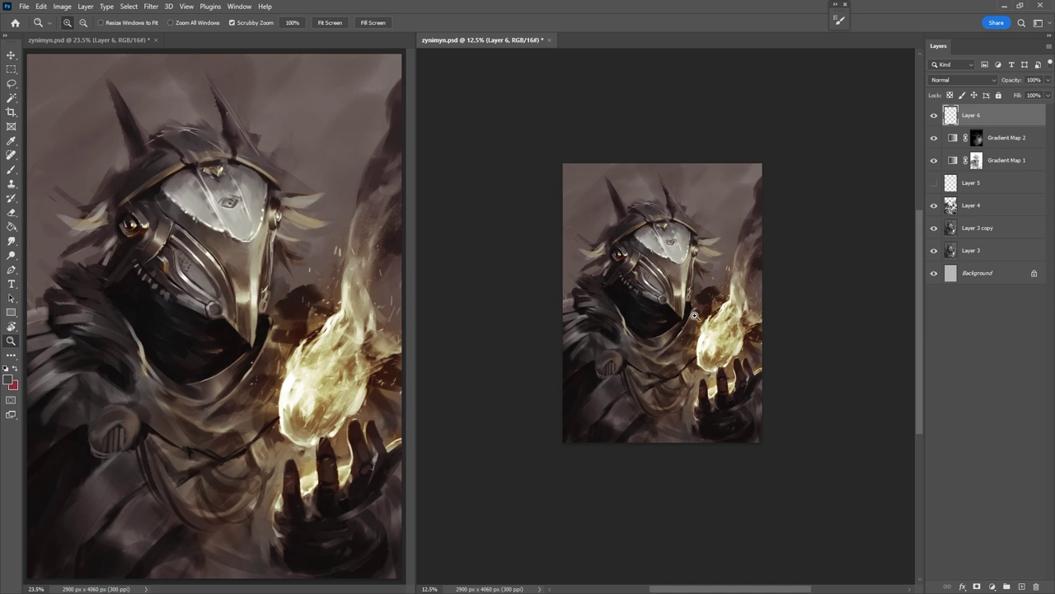
# Examine the masked-figure painting zoomed out and at 100% across the helmet, faceplate and metal collar
pyautogui.moveTo(698, 318); pyautogui.dragTo(725, 323)
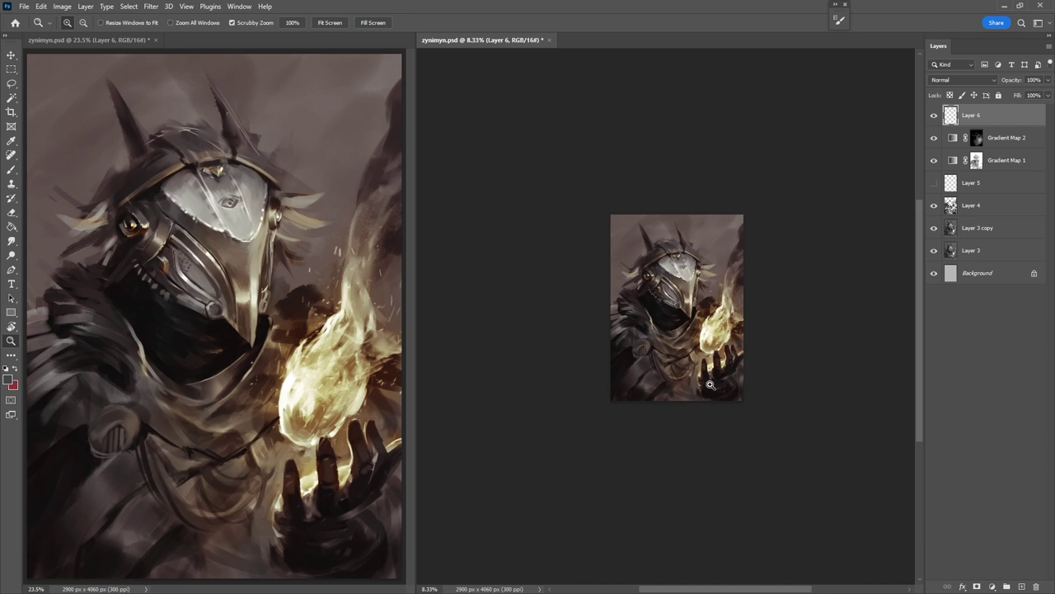
pyautogui.moveTo(705, 303); pyautogui.dragTo(707, 310)
pyautogui.click(708, 309)
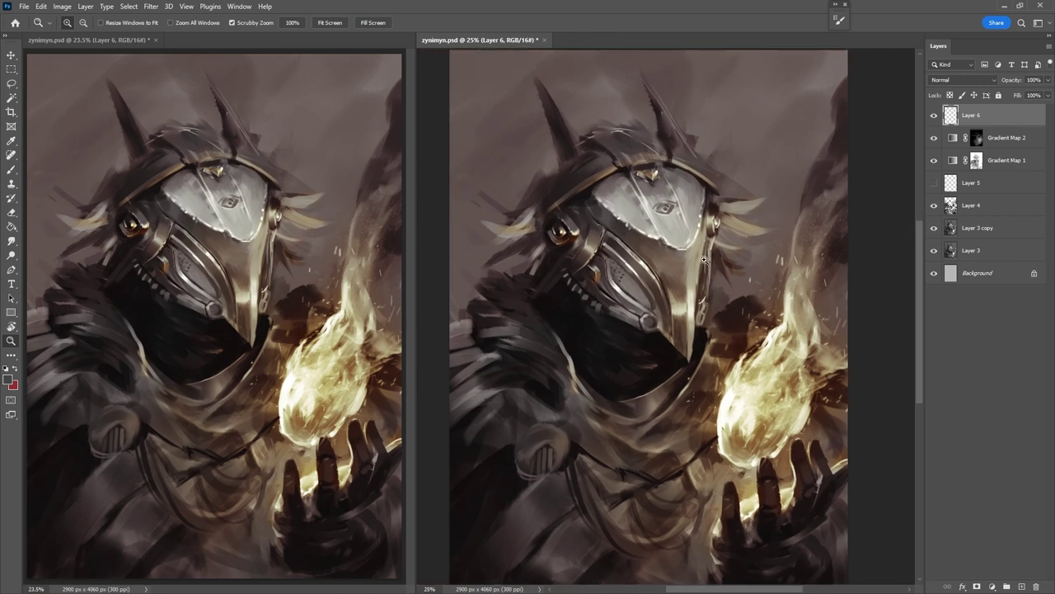
pyautogui.moveTo(737, 324); pyautogui.dragTo(710, 312)
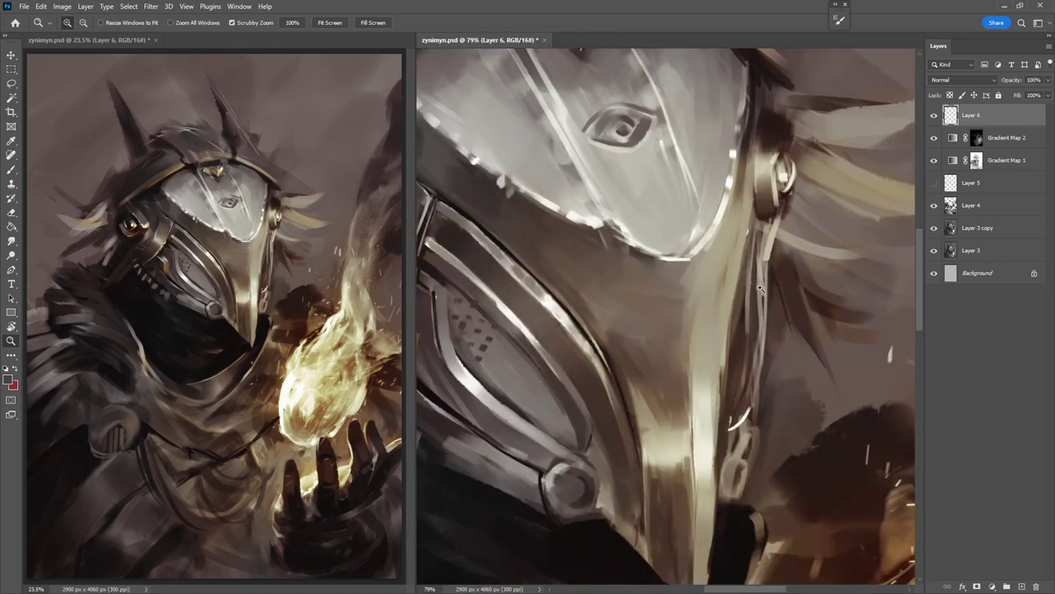
pyautogui.moveTo(662, 253); pyautogui.dragTo(760, 289)
pyautogui.hotkey('ctrl', '1')
pyautogui.moveTo(723, 255); pyautogui.dragTo(830, 153)
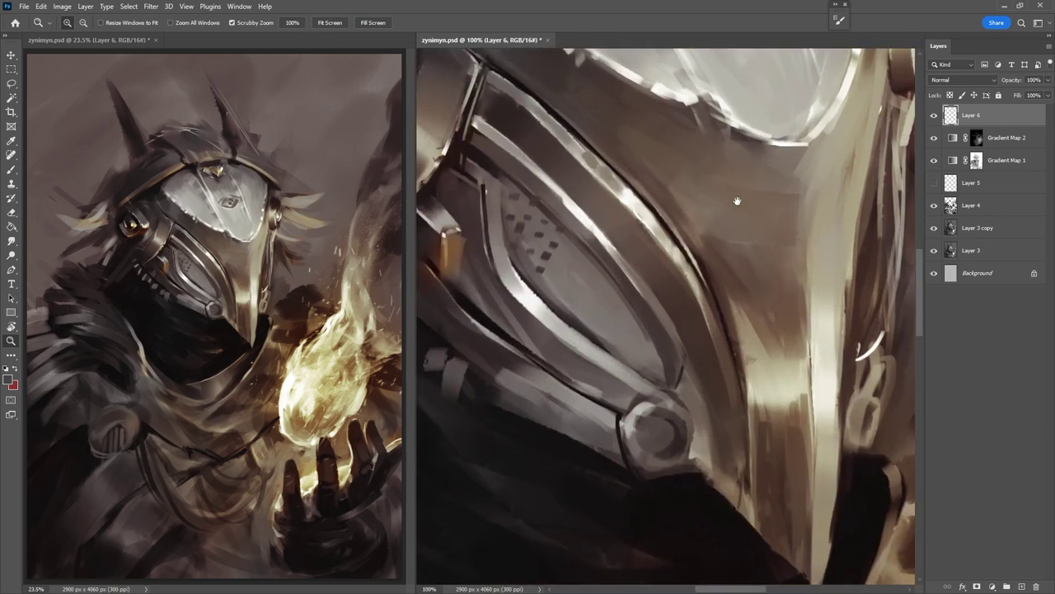
pyautogui.moveTo(738, 204); pyautogui.dragTo(714, 428)
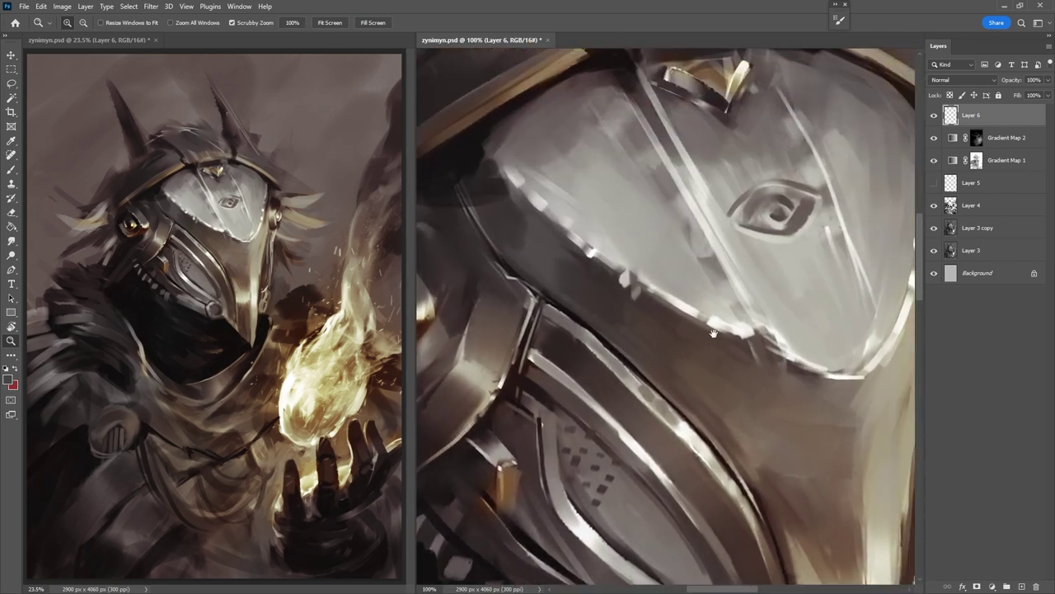
pyautogui.moveTo(748, 234); pyautogui.dragTo(690, 302)
pyautogui.moveTo(657, 391); pyautogui.dragTo(692, 302)
pyautogui.moveTo(664, 353); pyautogui.dragTo(707, 301)
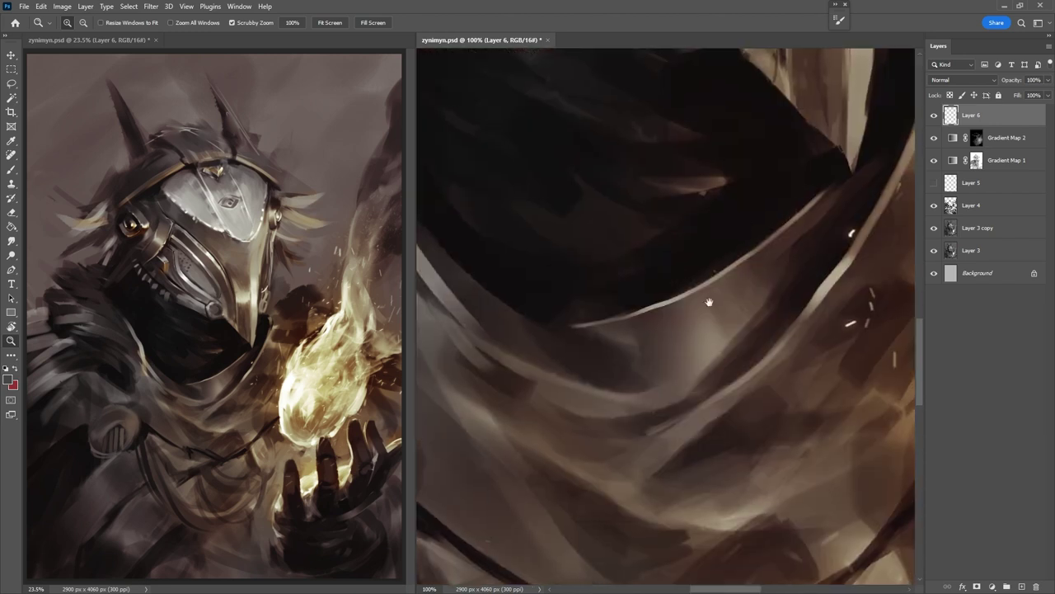
# Paint short brush strokes on the metal collar below the mask with a sampled dark tone
pyautogui.press('b')
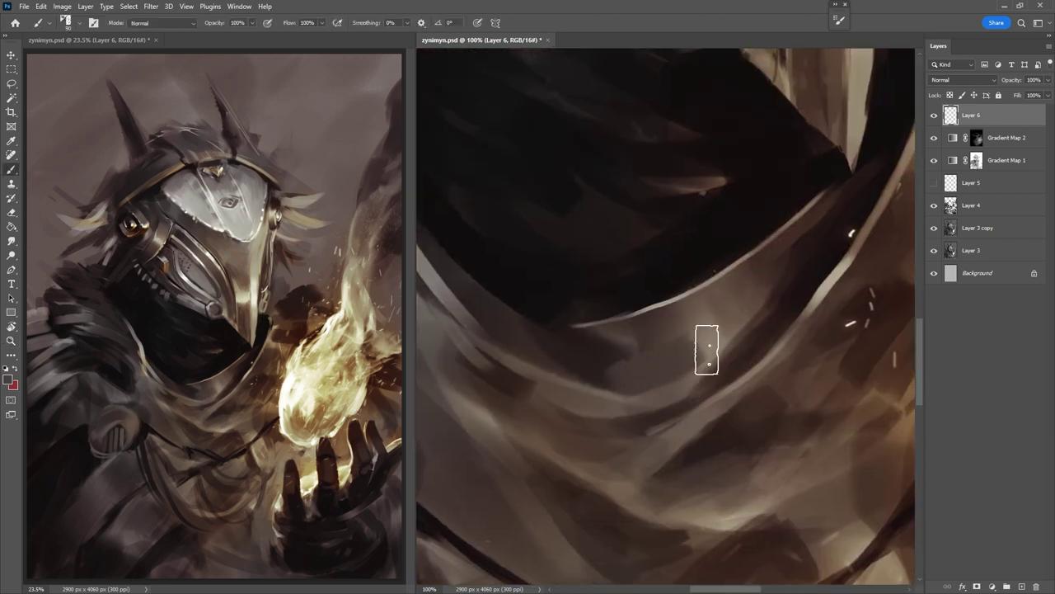
pyautogui.moveTo(566, 368); pyautogui.dragTo(695, 353)
pyautogui.keyDown('alt'); pyautogui.click(621, 345); pyautogui.keyUp('alt')
pyautogui.moveTo(572, 349); pyautogui.dragTo(686, 354)
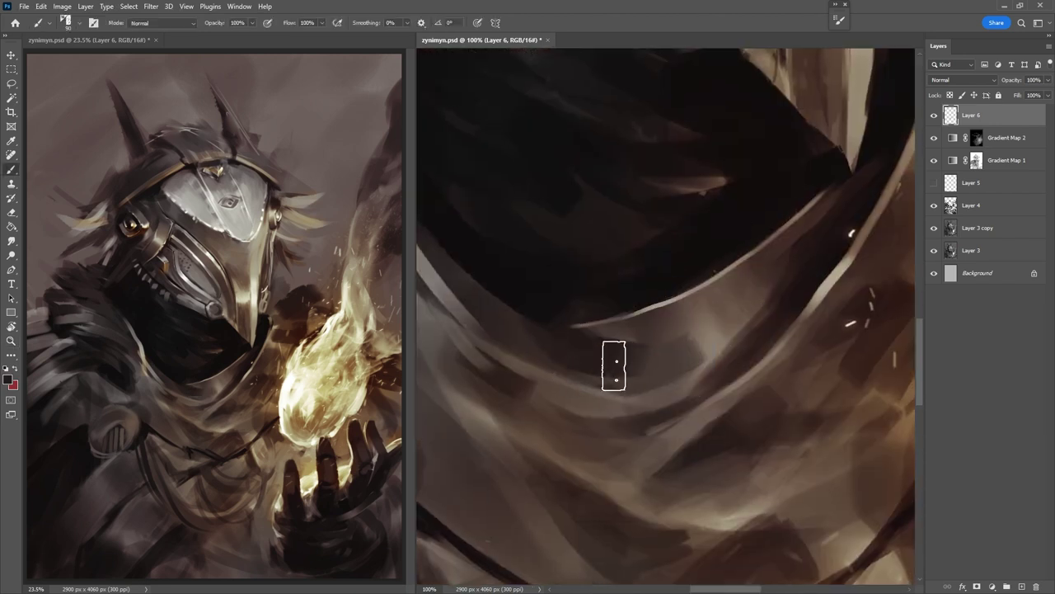
pyautogui.moveTo(613, 365)
pyautogui.mouseDown()
pyautogui.moveTo(683, 351)
pyautogui.moveTo(619, 351)
pyautogui.mouseUp()
pyautogui.press('z')
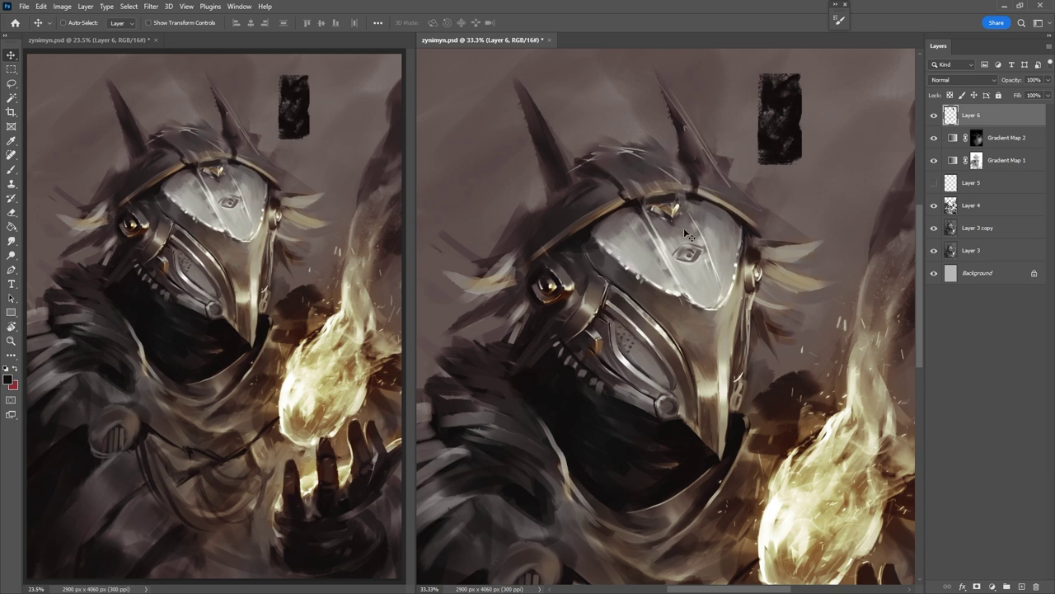
# Undo the black test swatch beside the horns and reduce the brush size to 90 px
pyautogui.hotkey('ctrl', 'z')
pyautogui.press('b')
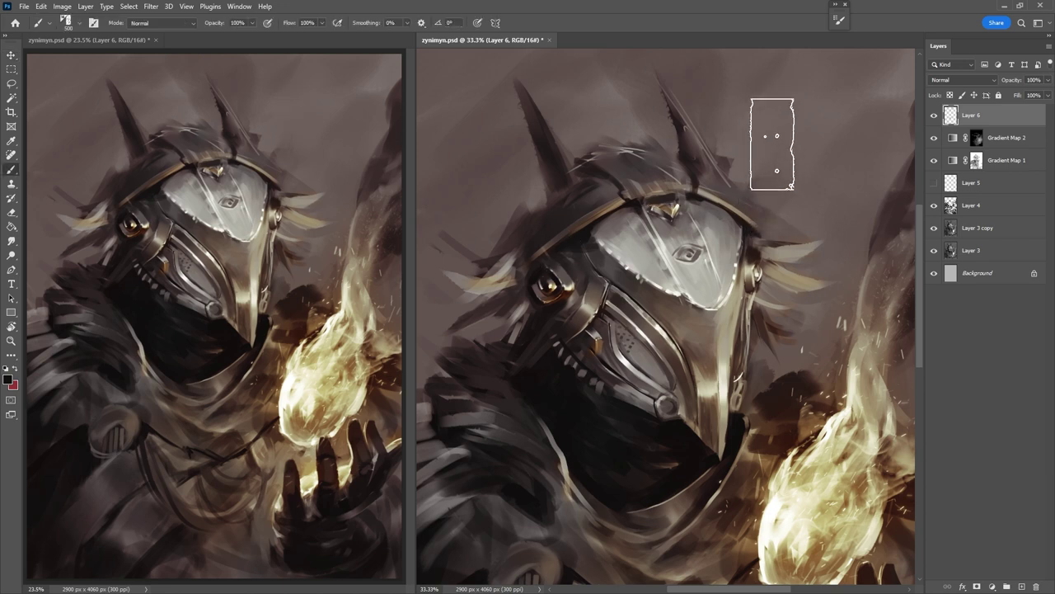
pyautogui.press('[')
pyautogui.press('[')
pyautogui.press('[')
pyautogui.press('[')
pyautogui.press('[')
pyautogui.press('[')
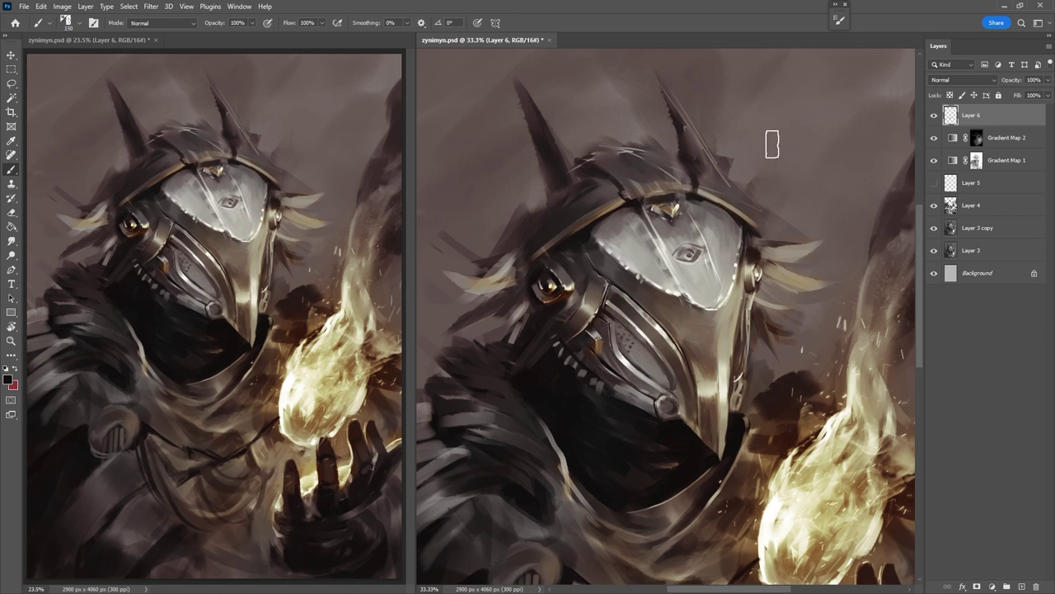
pyautogui.hotkey('ctrl', '-')
pyautogui.hotkey('ctrl', '-')
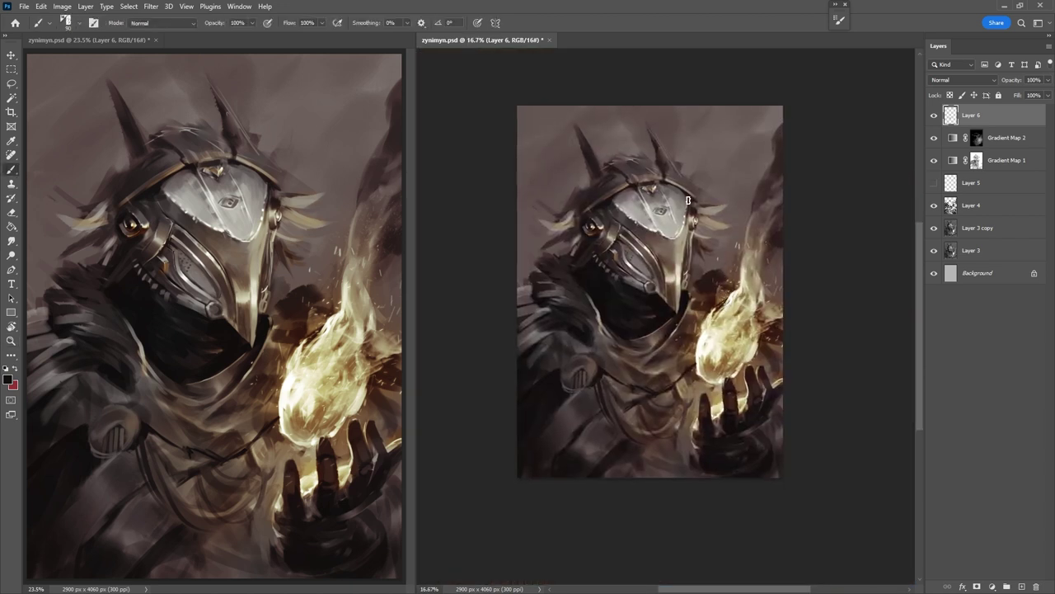
# Sample the faceplate's light gray as the paint colour and reduce the brush size to 40 px
pyautogui.press('z')
pyautogui.moveTo(643, 245); pyautogui.dragTo(690, 240)
pyautogui.click(689, 241)
pyautogui.press('b')
pyautogui.keyDown('alt'); pyautogui.click(618, 275); pyautogui.keyUp('alt')
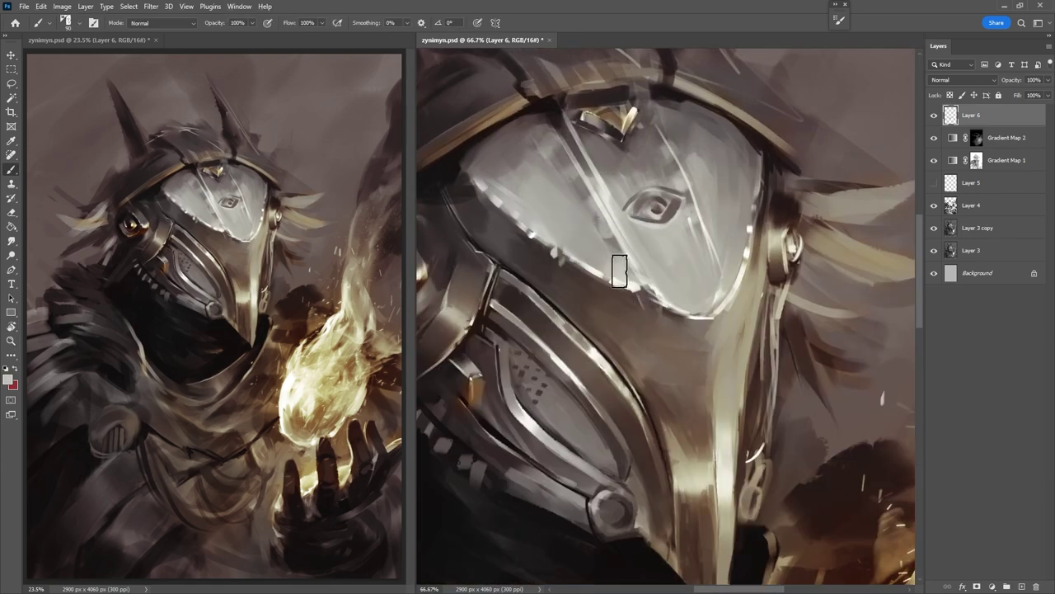
pyautogui.press('[')
pyautogui.press('r')
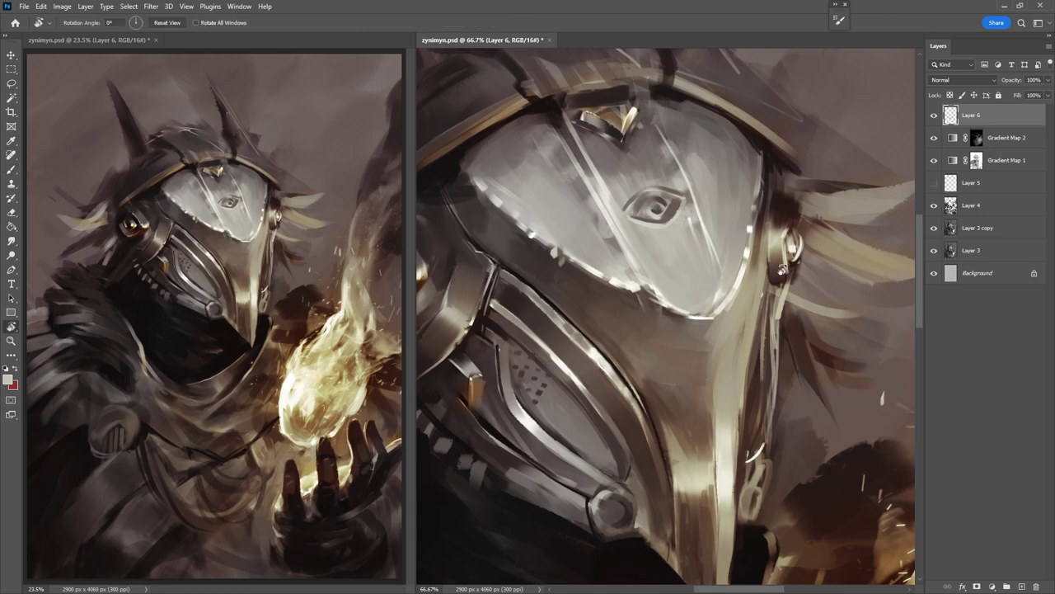
pyautogui.moveTo(698, 272); pyautogui.dragTo(695, 239)
pyautogui.press('b')
pyautogui.press('Escape')
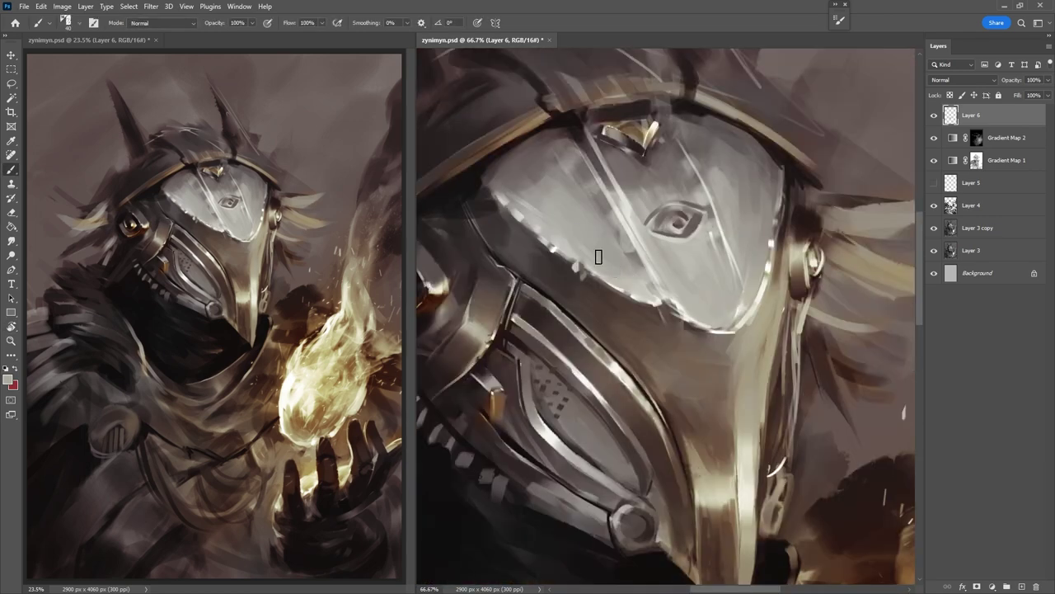
# Refine the faceplate's lower edge with sampled gray and brown tones using a 20 px brush
pyautogui.moveTo(667, 310)
pyautogui.mouseDown()
pyautogui.moveTo(634, 331)
pyautogui.moveTo(579, 319)
pyautogui.moveTo(588, 336)
pyautogui.mouseUp()
pyautogui.keyDown('alt'); pyautogui.click(618, 317); pyautogui.keyUp('alt')
pyautogui.keyDown('alt'); pyautogui.click(587, 341); pyautogui.keyUp('alt')
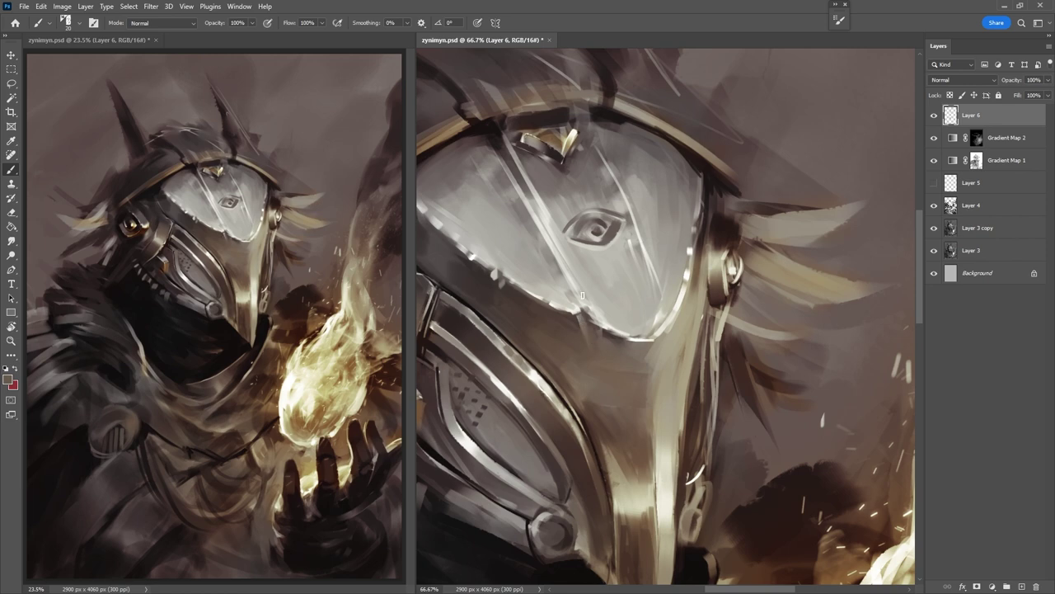
pyautogui.keyDown('alt'); pyautogui.click(681, 337); pyautogui.keyUp('alt')
pyautogui.moveTo(680, 337); pyautogui.dragTo(665, 284)
pyautogui.keyDown('alt'); pyautogui.click(571, 254); pyautogui.keyUp('alt')
pyautogui.press('z')
pyautogui.keyDown('alt'); pyautogui.click(777, 339); pyautogui.keyUp('alt')
pyautogui.keyDown('alt'); pyautogui.click(777, 340); pyautogui.keyUp('alt')
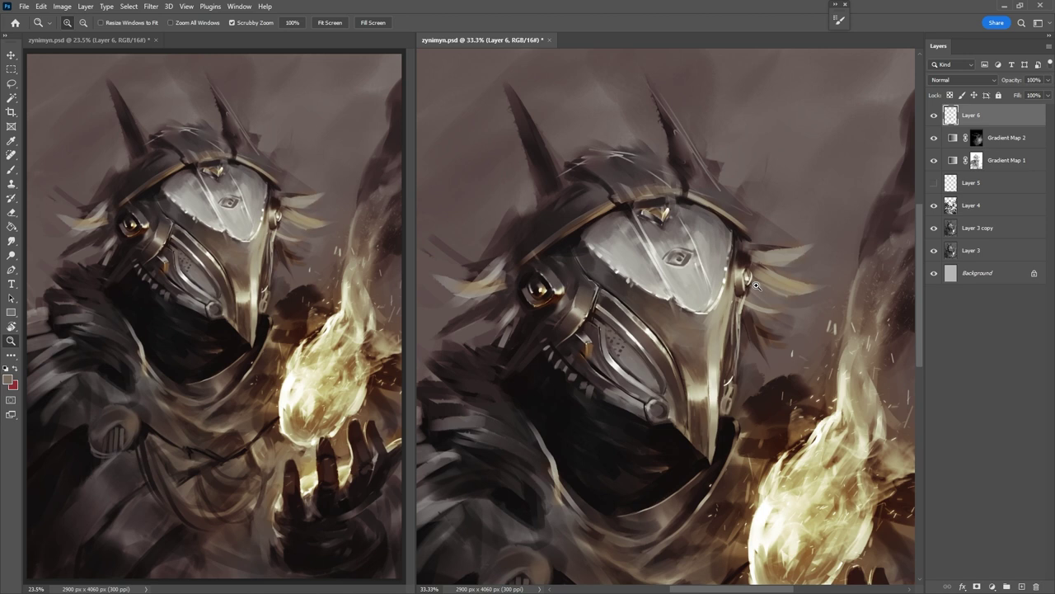
# On a new layer, select a circle about 490 px across in the upper background and fill it with the foreground mauve-gray
pyautogui.moveTo(711, 115); pyautogui.dragTo(801, 205)
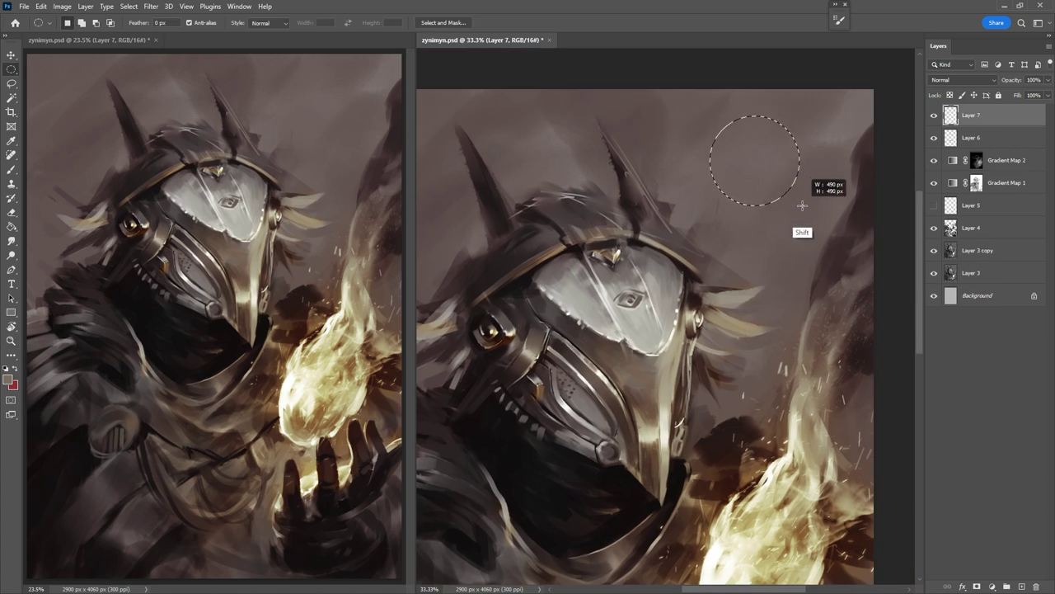
pyautogui.press('b')
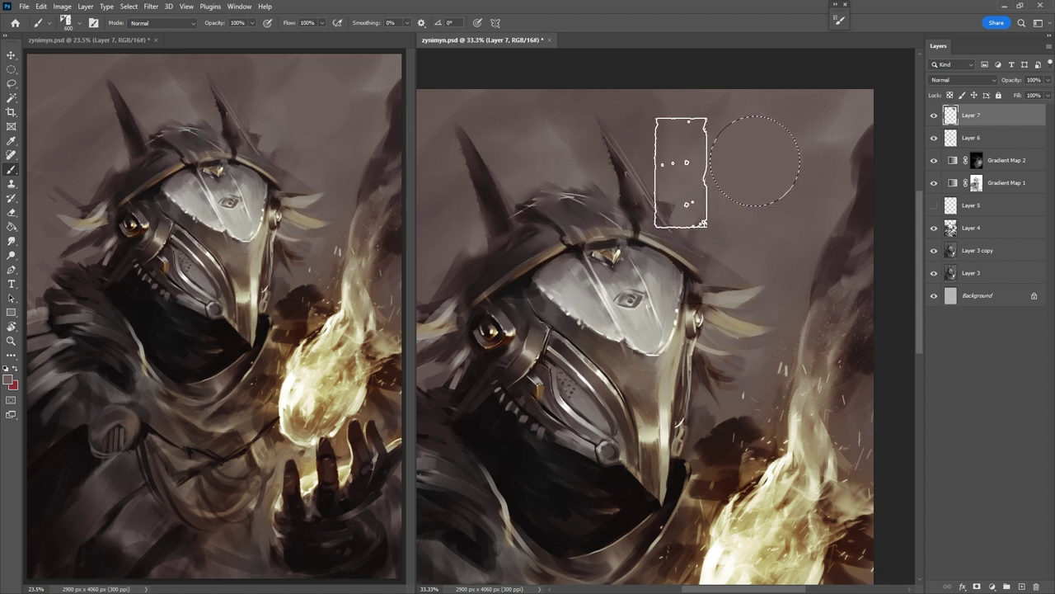
pyautogui.hotkey('alt', 'BackSpace')
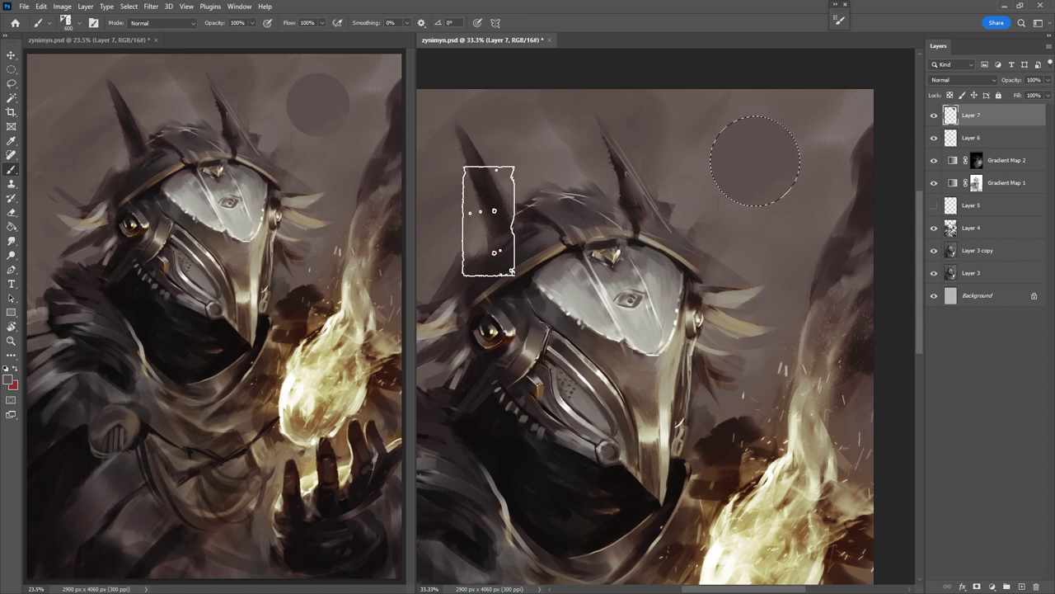
# Clear the circular selection and make Layer 6 the active layer for painting
pyautogui.press('v')
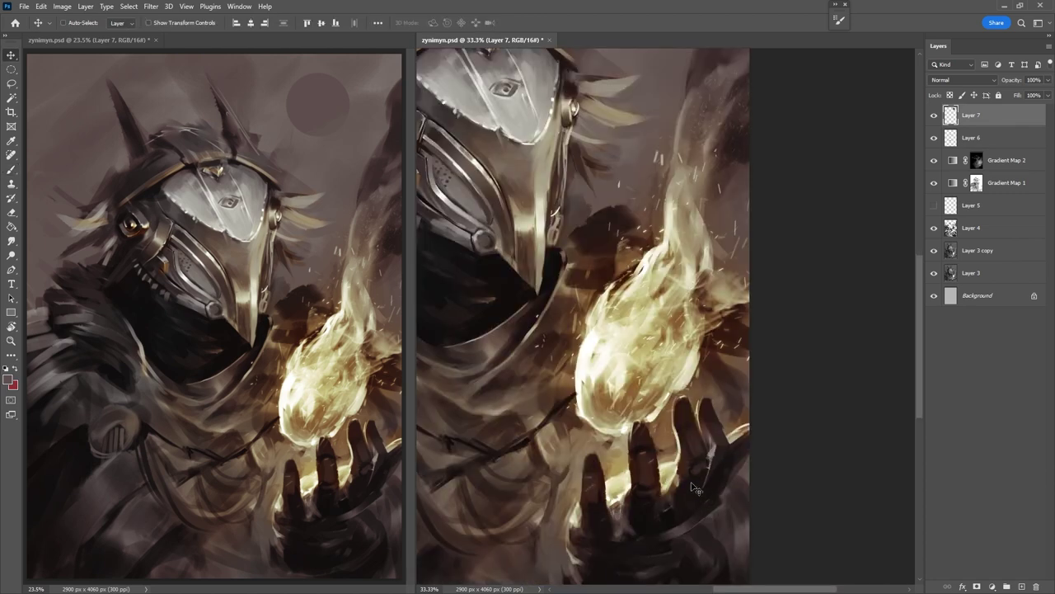
pyautogui.moveTo(734, 478); pyautogui.dragTo(781, 452)
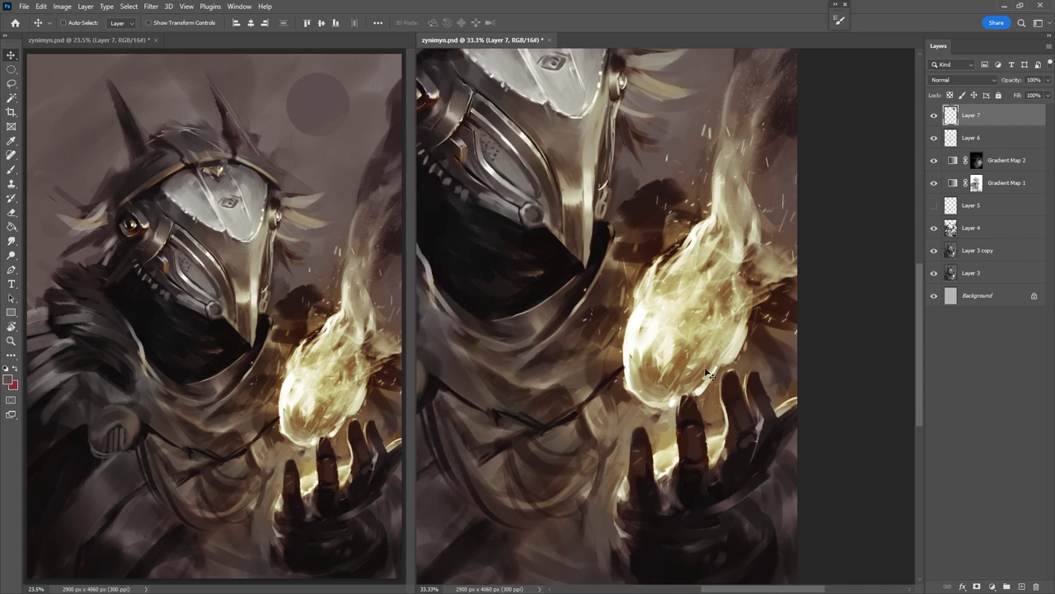
pyautogui.moveTo(698, 224); pyautogui.dragTo(785, 404)
pyautogui.moveTo(612, 436); pyautogui.dragTo(525, 221)
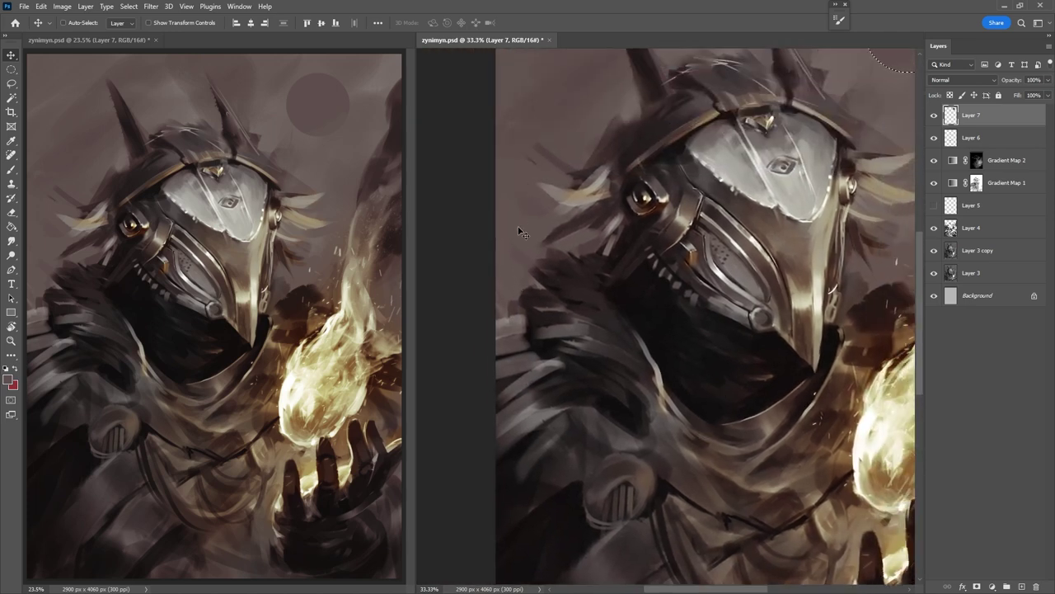
pyautogui.hotkey('ctrl', 'd')
pyautogui.press('b')
pyautogui.hotkey('alt', '[')
# Paint dark strokes along the outer fur edge of the figure's shoulder, with the brush resized to 90 px
pyautogui.press('[')
pyautogui.press(']')
pyautogui.press(']')
pyautogui.press(']')
pyautogui.press(']')
pyautogui.press(']')
pyautogui.press(']')
pyautogui.press(']')
pyautogui.press(']')
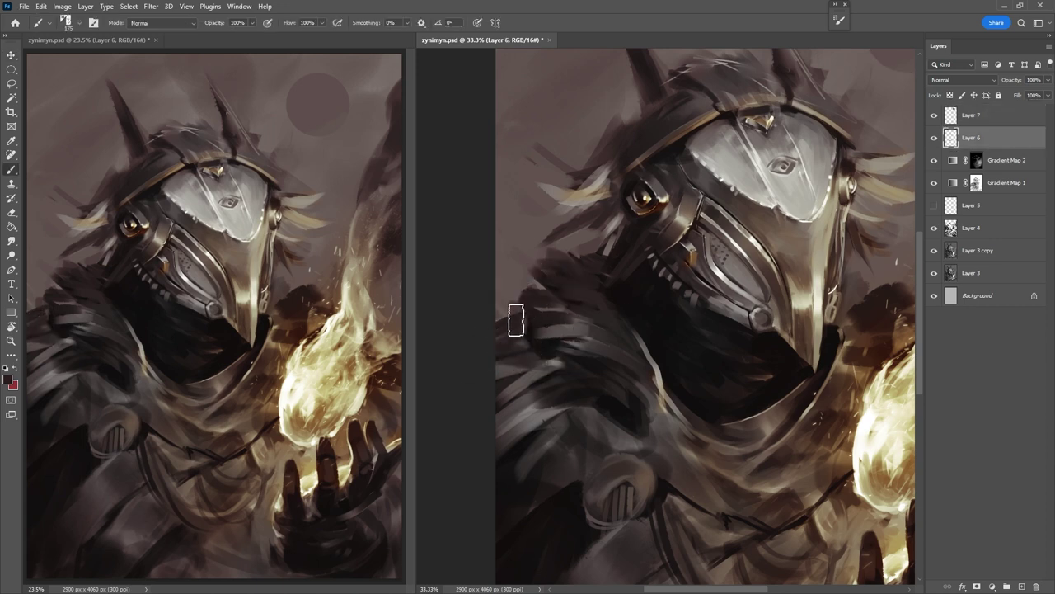
pyautogui.press('[')
pyautogui.press('[')
pyautogui.press('[')
pyautogui.press('[')
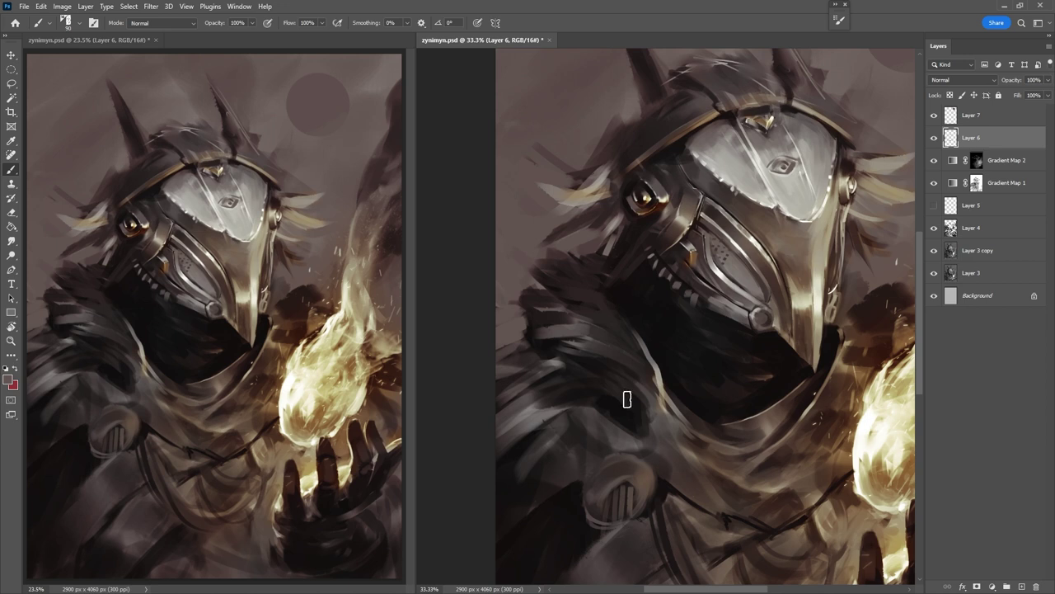
pyautogui.hotkey('ctrl', 'z')
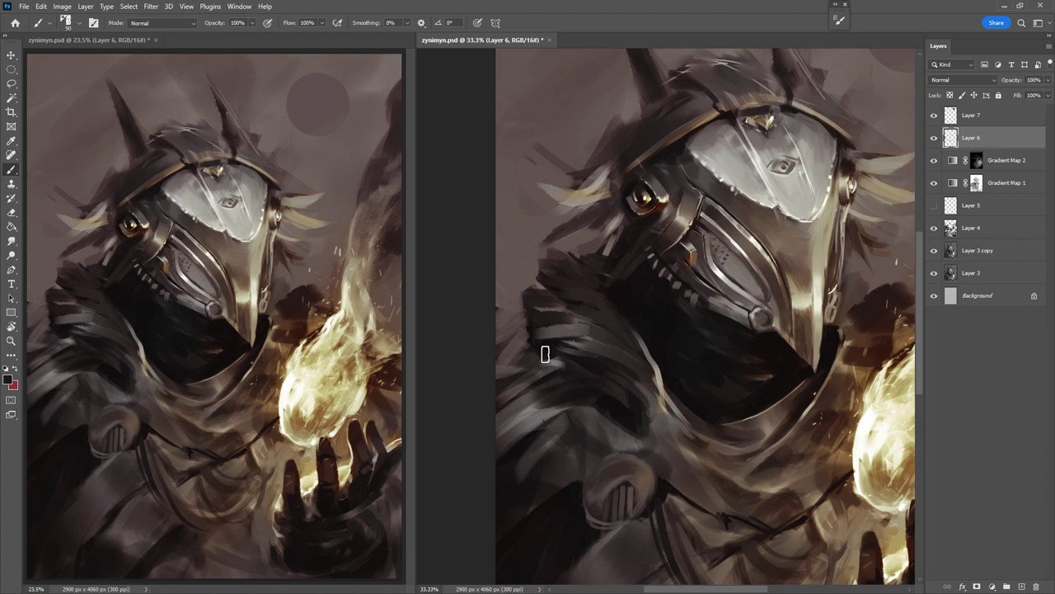
pyautogui.moveTo(545, 354); pyautogui.dragTo(505, 323)
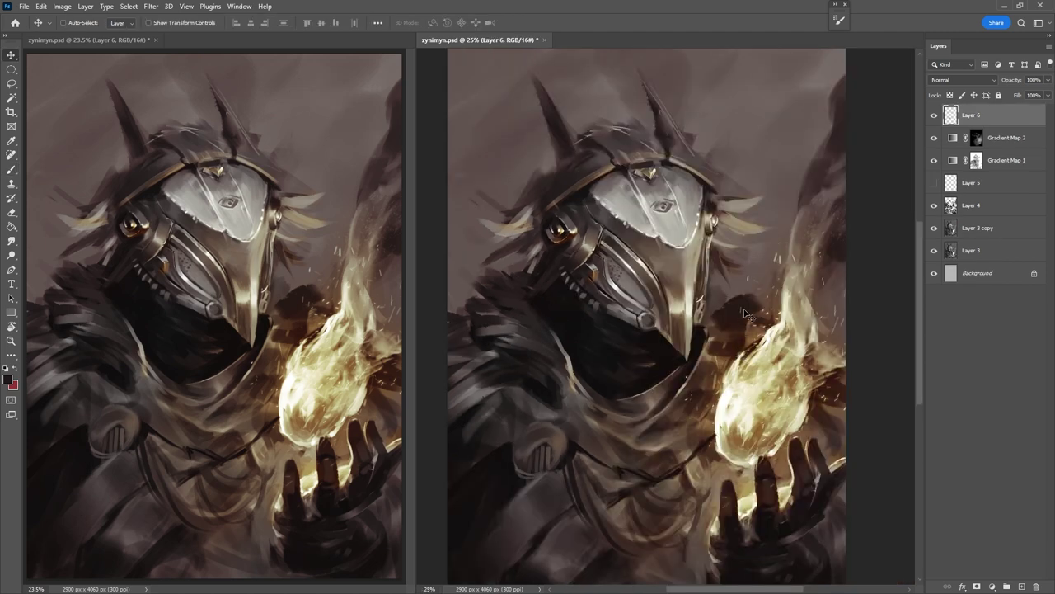
# Examine the shoulder ornament, cloth folds and helmet up close, and compare them with the full painting
pyautogui.press('z')
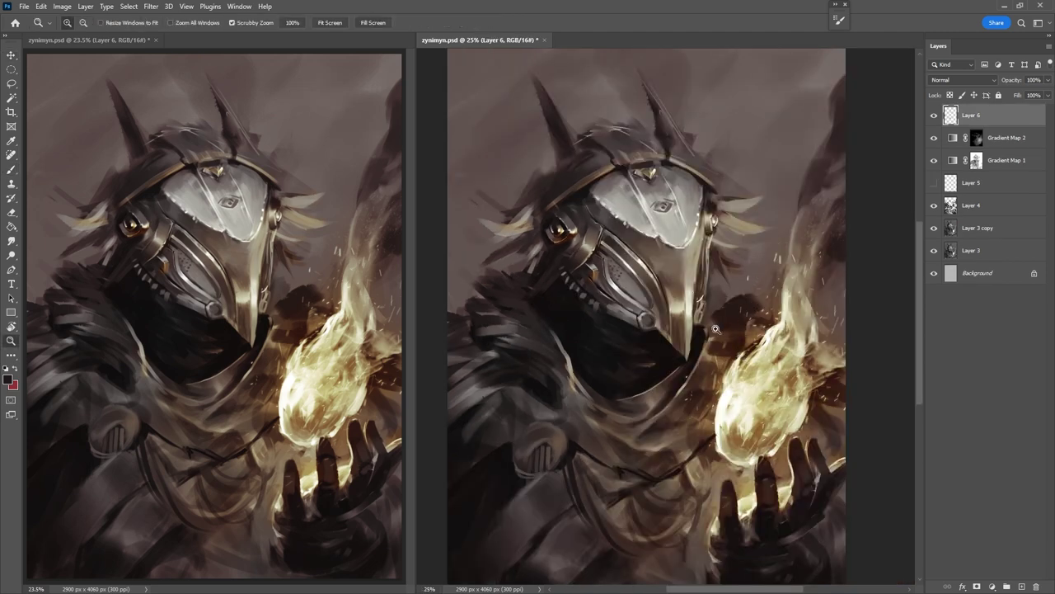
pyautogui.keyDown('alt'); pyautogui.click(716, 328); pyautogui.keyUp('alt')
pyautogui.click(723, 345)
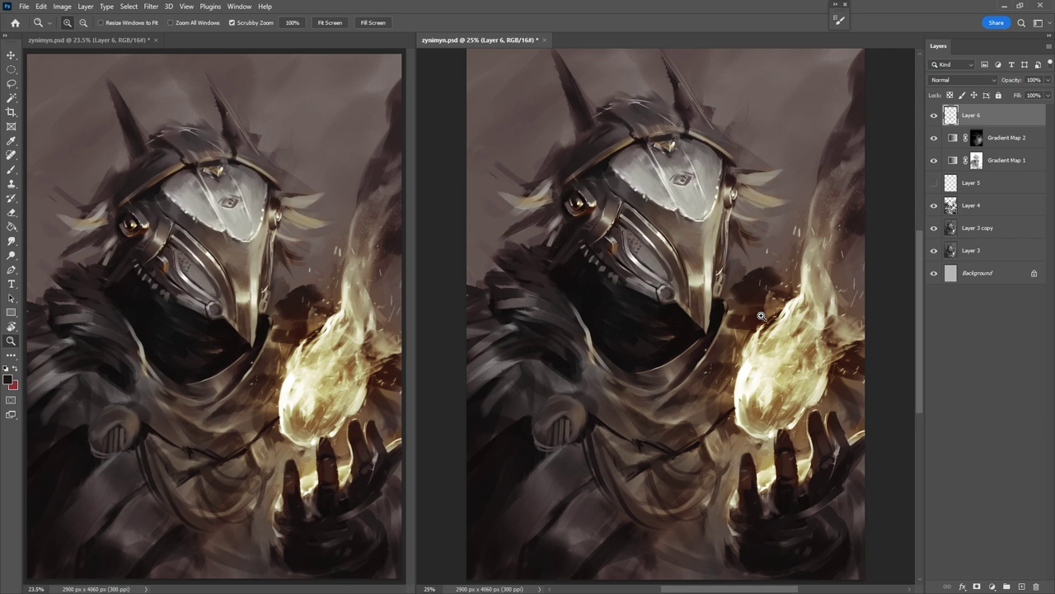
pyautogui.moveTo(761, 315); pyautogui.dragTo(740, 340)
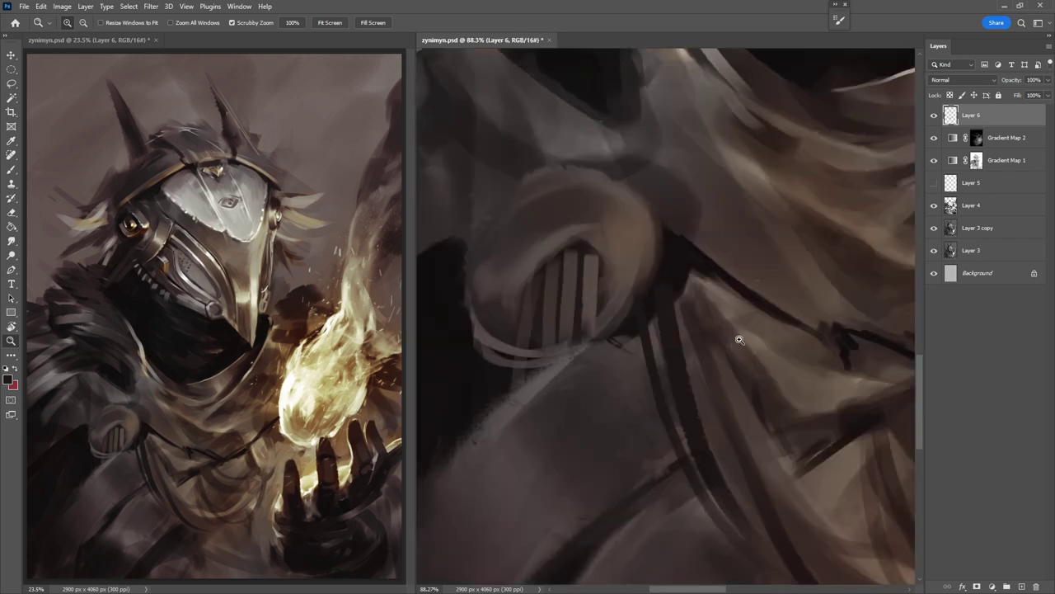
pyautogui.moveTo(807, 193); pyautogui.dragTo(627, 429)
pyautogui.moveTo(670, 390); pyautogui.dragTo(618, 391)
pyautogui.moveTo(745, 238); pyautogui.dragTo(742, 371)
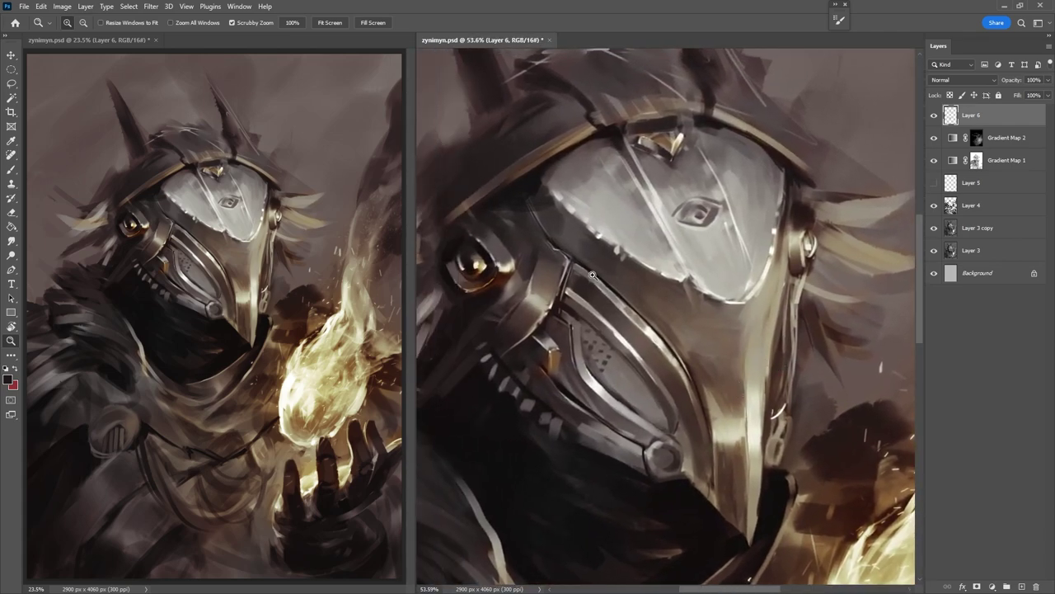
pyautogui.moveTo(671, 394); pyautogui.dragTo(594, 395)
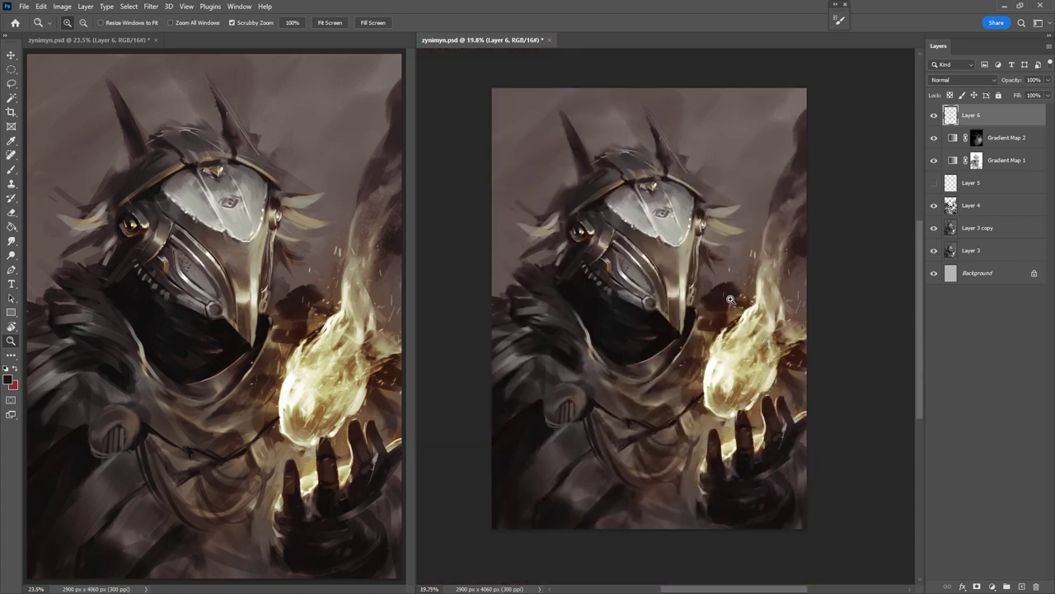
# Draw dark ovals around the helmet and the fireball to mark them as the focal areas
pyautogui.press('b')
pyautogui.moveTo(639, 356); pyautogui.dragTo(695, 349)
pyautogui.moveTo(757, 425); pyautogui.dragTo(795, 394)
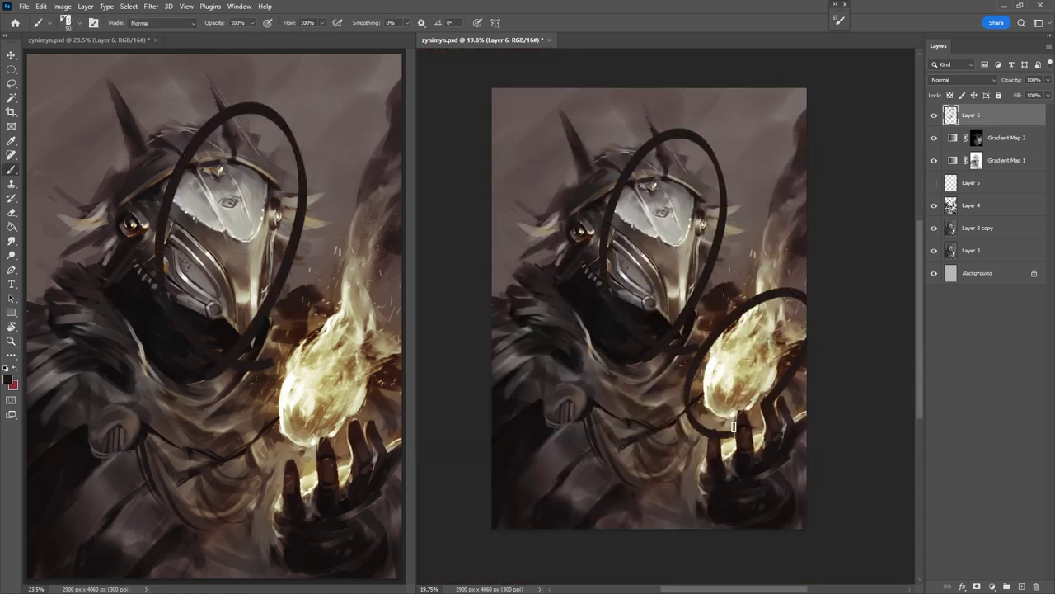
# Undo the dark ovals drawn around the hand, fireball and helmet
pyautogui.moveTo(766, 500); pyautogui.dragTo(729, 514)
pyautogui.hotkey('ctrl', 'z')
pyautogui.hotkey('ctrl', 'z')
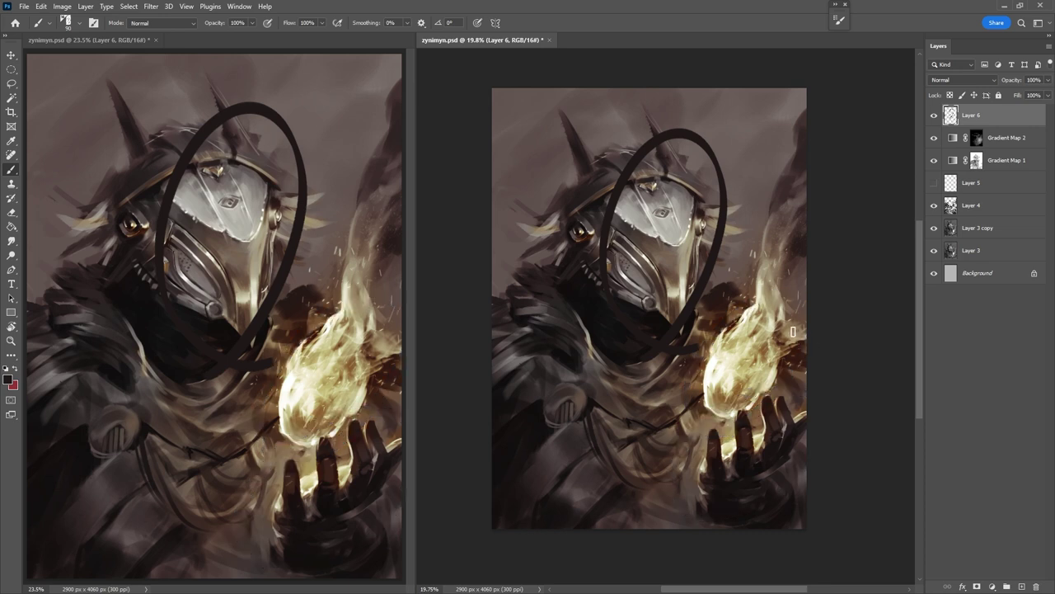
pyautogui.hotkey('ctrl', 'z')
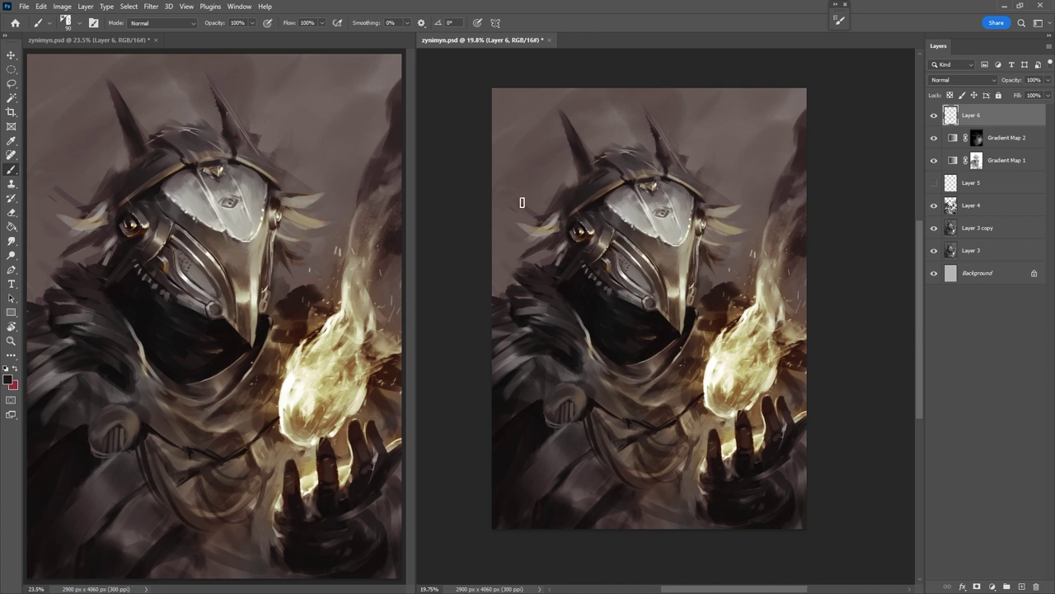
# Try a broad stroke across the top of the hood with a dark sampled tone and an enlarged brush
pyautogui.keyDown('alt'); pyautogui.click(592, 206); pyautogui.keyUp('alt')
pyautogui.press(']')
pyautogui.press(']')
pyautogui.press(']')
pyautogui.press(']')
pyautogui.press(']')
pyautogui.press(']')
pyautogui.press(']')
pyautogui.press(']')
pyautogui.press(']')
pyautogui.moveTo(590, 157); pyautogui.dragTo(650, 155)
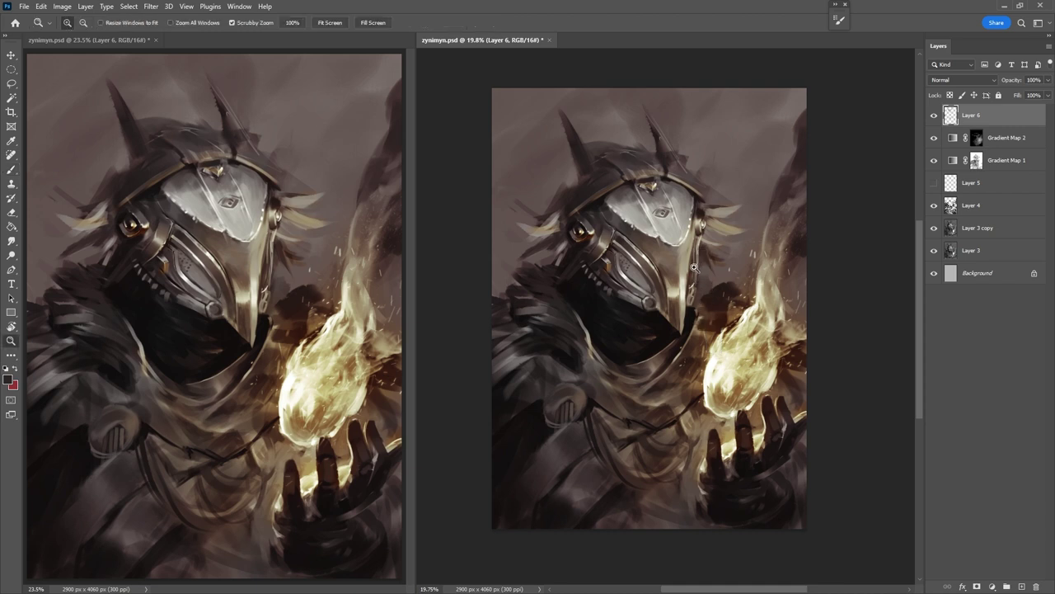
# Outline the head, the fireball and the hand with thin white ovals as focal areas, and undo them
pyautogui.press('[')
pyautogui.press('d')
pyautogui.press('x')
pyautogui.press('[')
pyautogui.press('[')
pyautogui.press('[')
pyautogui.press('[')
pyautogui.press('[')
pyautogui.press('[')
pyautogui.press('[')
pyautogui.press('[')
pyautogui.press('[')
pyautogui.press('[')
pyautogui.moveTo(719, 328)
pyautogui.mouseDown()
pyautogui.moveTo(533, 189)
pyautogui.moveTo(716, 305)
pyautogui.mouseUp()
pyautogui.moveTo(742, 424); pyautogui.dragTo(687, 420)
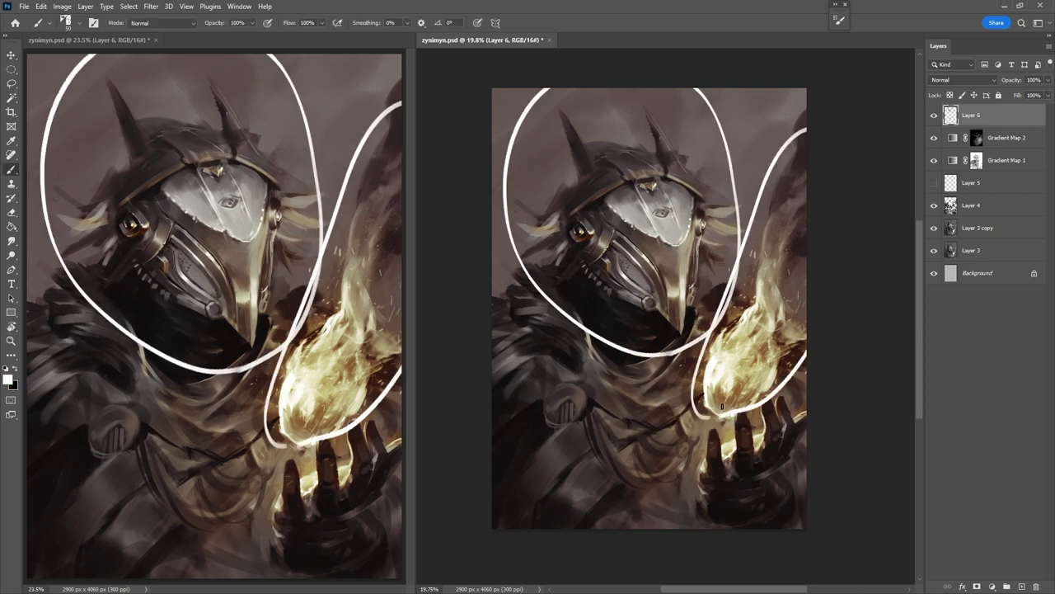
pyautogui.moveTo(722, 405)
pyautogui.mouseDown()
pyautogui.moveTo(767, 527)
pyautogui.moveTo(788, 393)
pyautogui.moveTo(724, 407)
pyautogui.mouseUp()
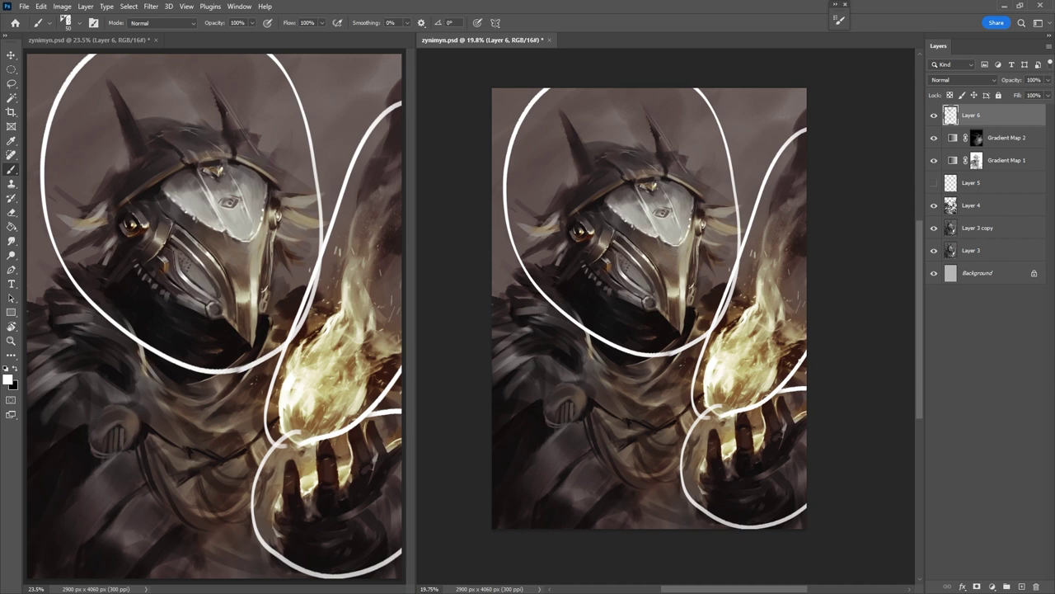
pyautogui.hotkey('ctrl', 'z')
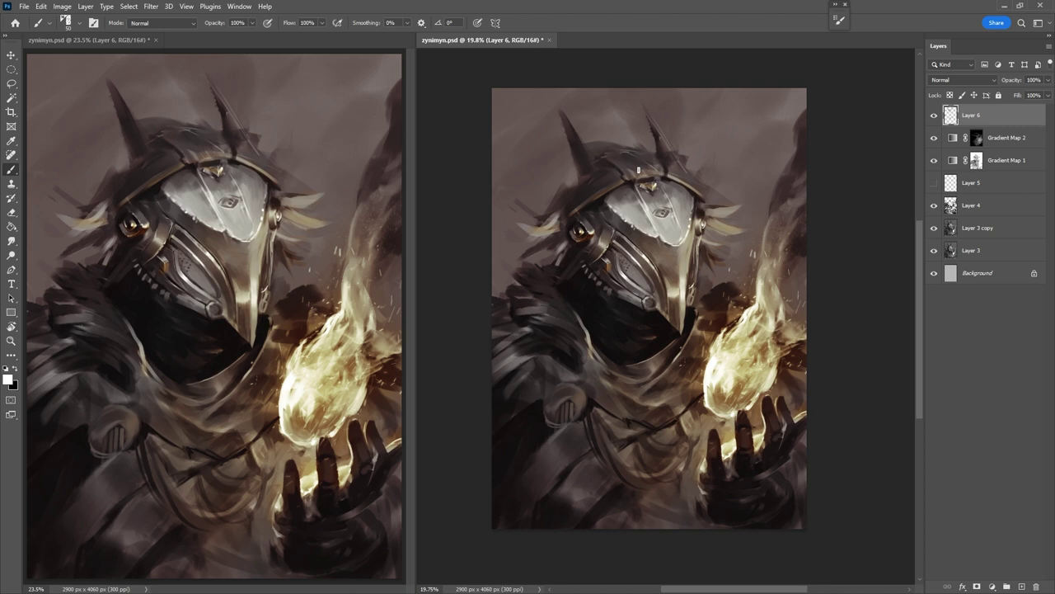
# Sample the grey of the shoulder cloth and explore its darker shades in the color picker
pyautogui.keyDown('alt'); pyautogui.click(563, 381); pyautogui.keyUp('alt')
pyautogui.click(8, 379)
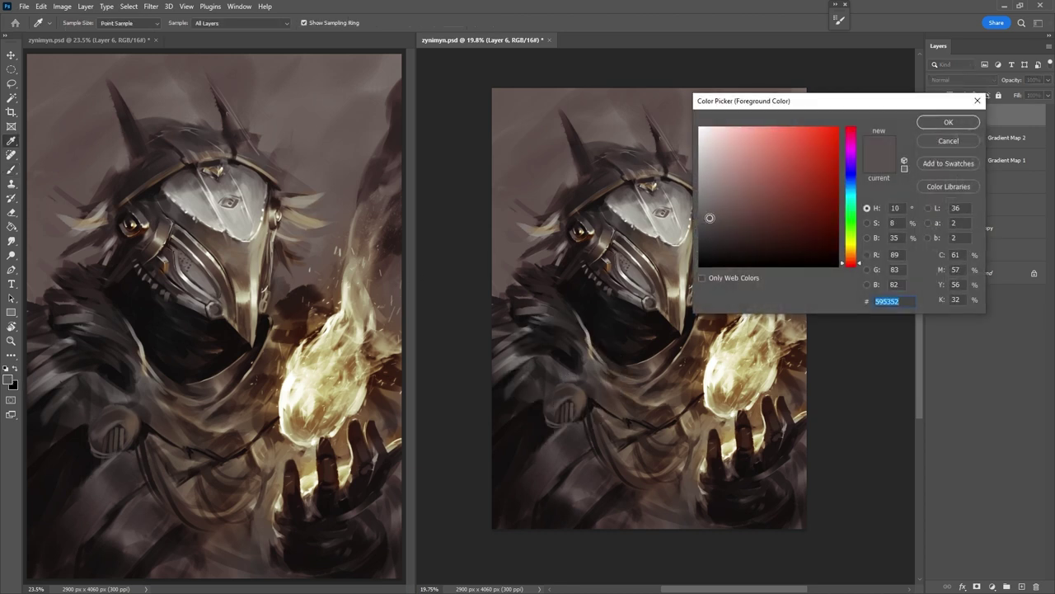
pyautogui.moveTo(709, 218); pyautogui.dragTo(704, 245)
pyautogui.press('Return')
pyautogui.press('b')
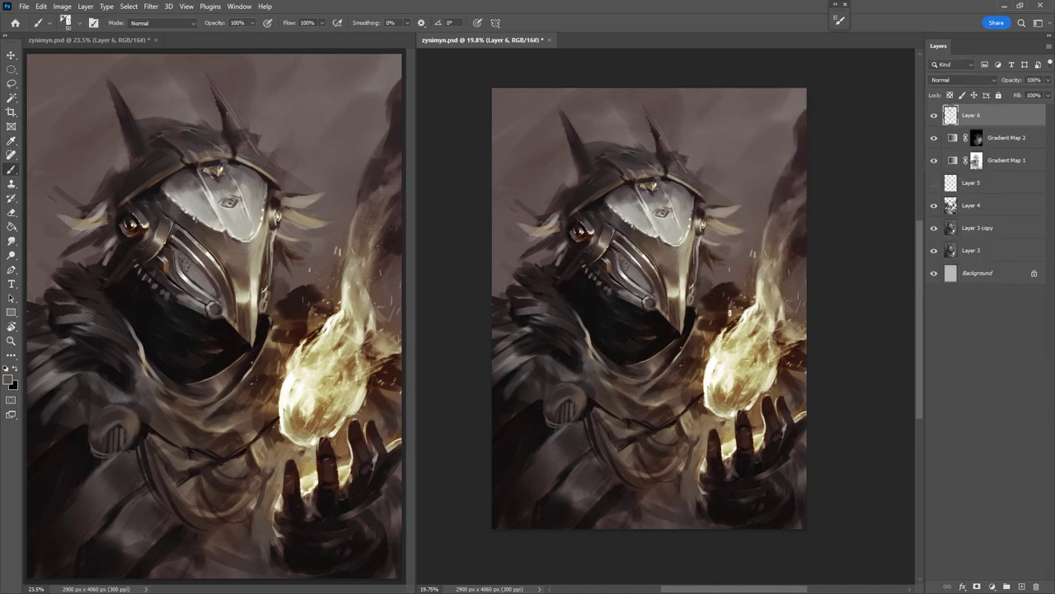
# Sample several yellow and orange-brown tones of the fireball in the color picker to compare them, and discard the choice
pyautogui.keyDown('alt'); pyautogui.click(742, 374); pyautogui.keyUp('alt')
pyautogui.click(8, 379)
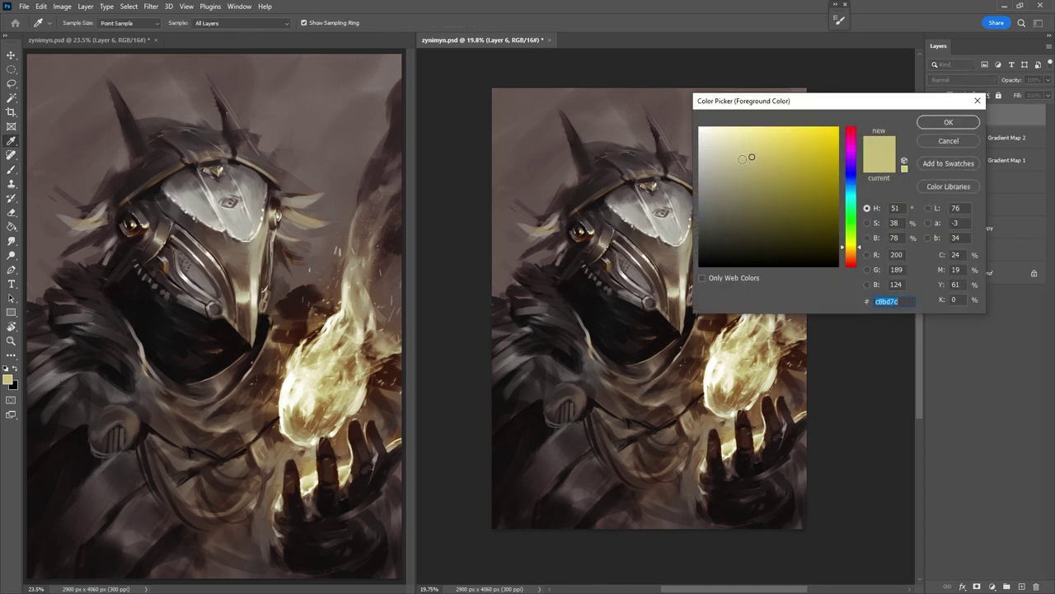
pyautogui.click(744, 371)
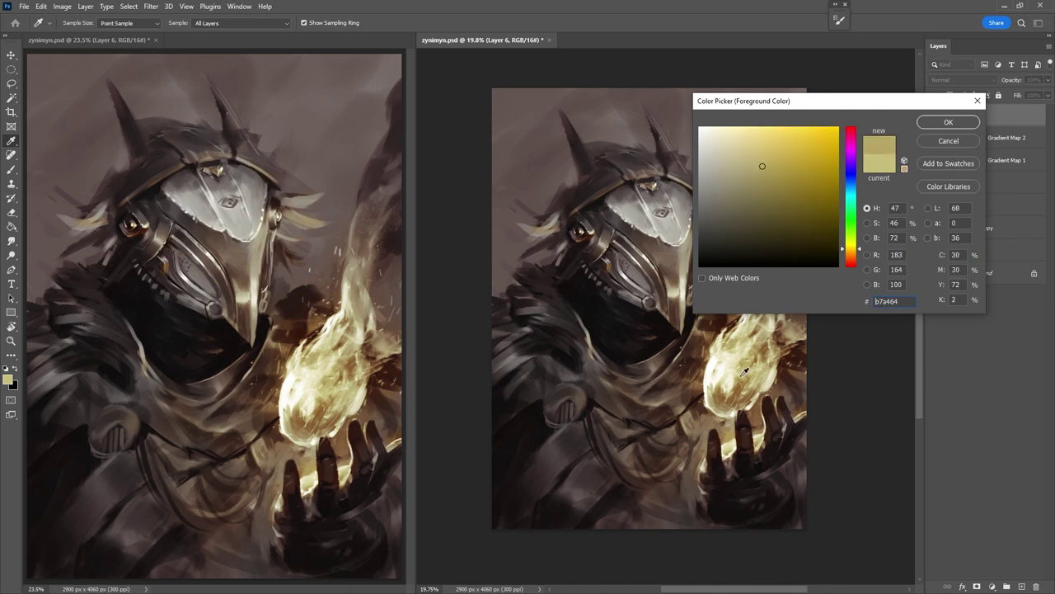
pyautogui.moveTo(744, 371)
pyautogui.mouseDown()
pyautogui.moveTo(592, 368)
pyautogui.moveTo(594, 261)
pyautogui.moveTo(617, 274)
pyautogui.moveTo(651, 218)
pyautogui.moveTo(674, 296)
pyautogui.moveTo(729, 359)
pyautogui.moveTo(709, 330)
pyautogui.moveTo(745, 356)
pyautogui.moveTo(750, 378)
pyautogui.moveTo(720, 383)
pyautogui.mouseUp()
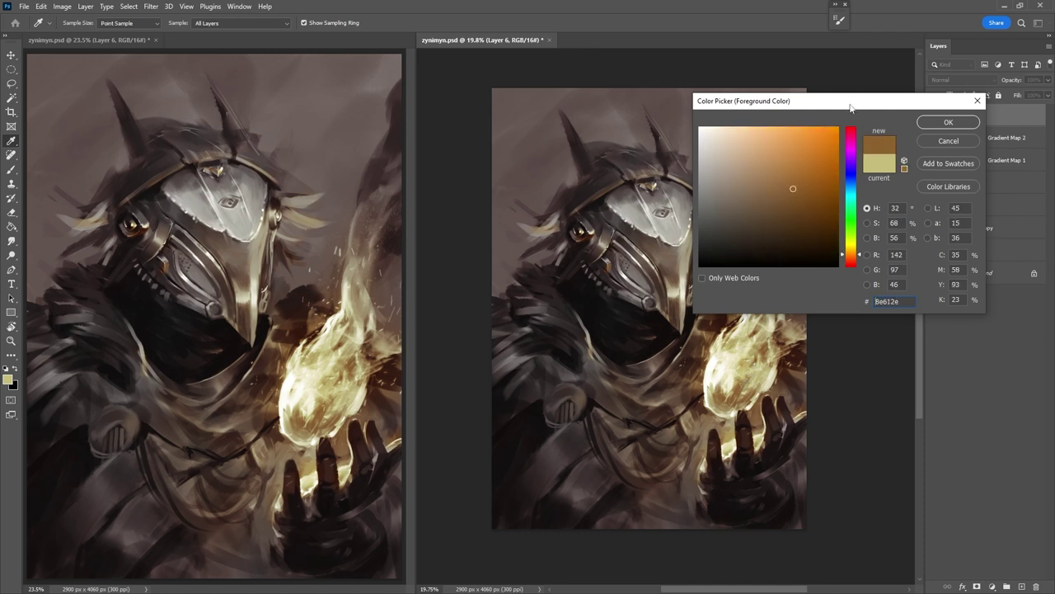
pyautogui.moveTo(855, 102); pyautogui.dragTo(331, 70)
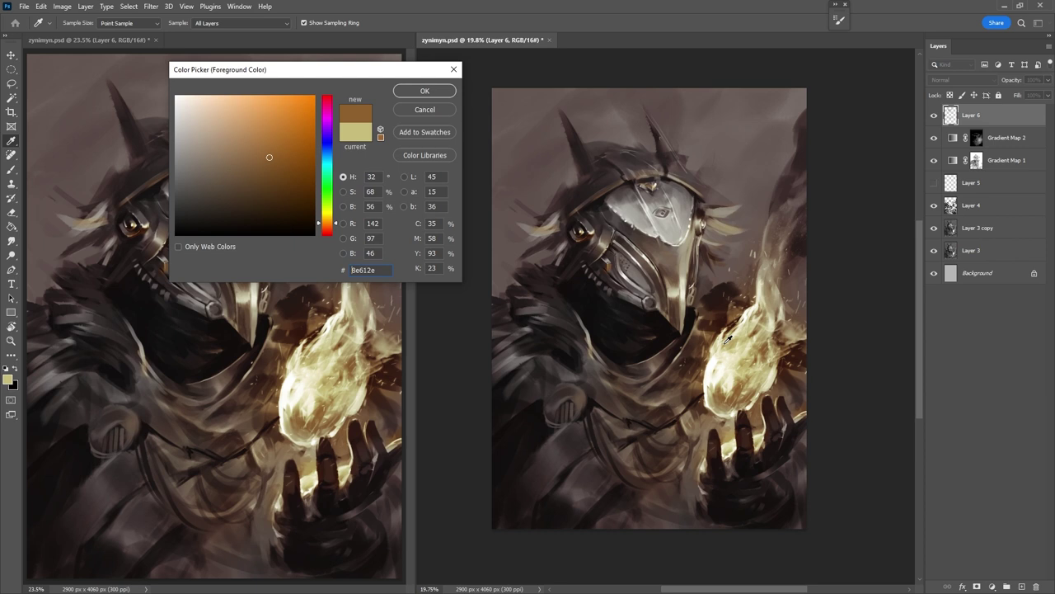
pyautogui.press('Escape')
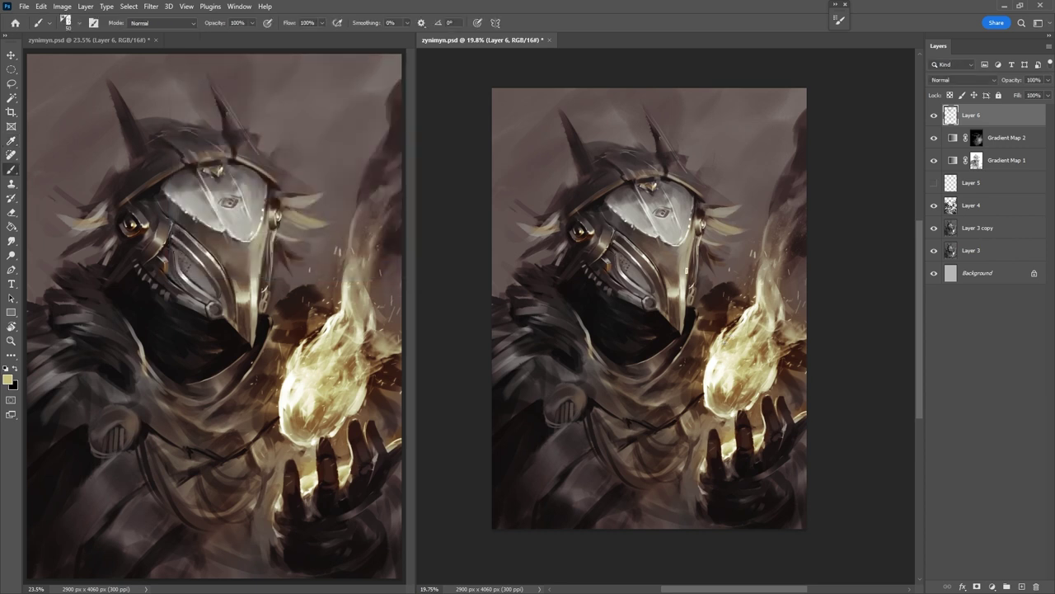
# Place light and dark dabs sampled from the fireball, hand and mask on the background to compare their contrast
pyautogui.keyDown('alt'); pyautogui.click(715, 368); pyautogui.keyUp('alt')
pyautogui.moveTo(750, 202); pyautogui.dragTo(752, 185)
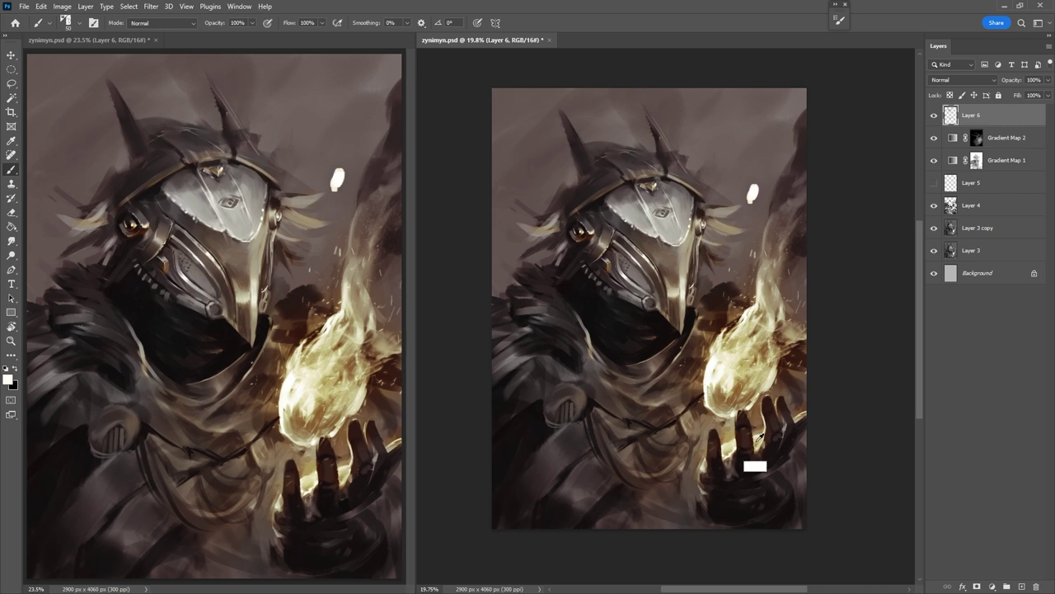
pyautogui.keyDown('alt'); pyautogui.click(744, 455); pyautogui.keyUp('alt')
pyautogui.moveTo(753, 203); pyautogui.dragTo(757, 197)
pyautogui.keyDown('alt'); pyautogui.click(667, 322); pyautogui.keyUp('alt')
pyautogui.moveTo(703, 139); pyautogui.dragTo(707, 134)
pyautogui.keyDown('alt'); pyautogui.click(673, 318); pyautogui.keyUp('alt')
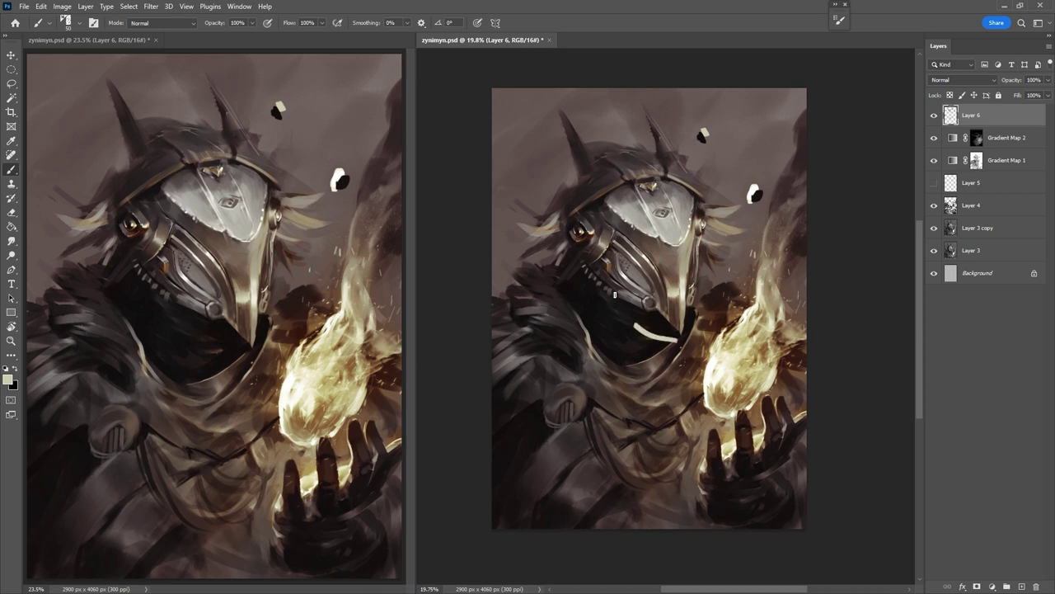
# Place grey dabs sampled from the shoulder cloth beside the hood to compare their contrast
pyautogui.keyDown('alt'); pyautogui.click(651, 264); pyautogui.keyUp('alt')
pyautogui.keyDown('alt'); pyautogui.click(542, 401); pyautogui.keyUp('alt')
pyautogui.moveTo(508, 167); pyautogui.dragTo(514, 174)
pyautogui.keyDown('alt'); pyautogui.click(554, 443); pyautogui.keyUp('alt')
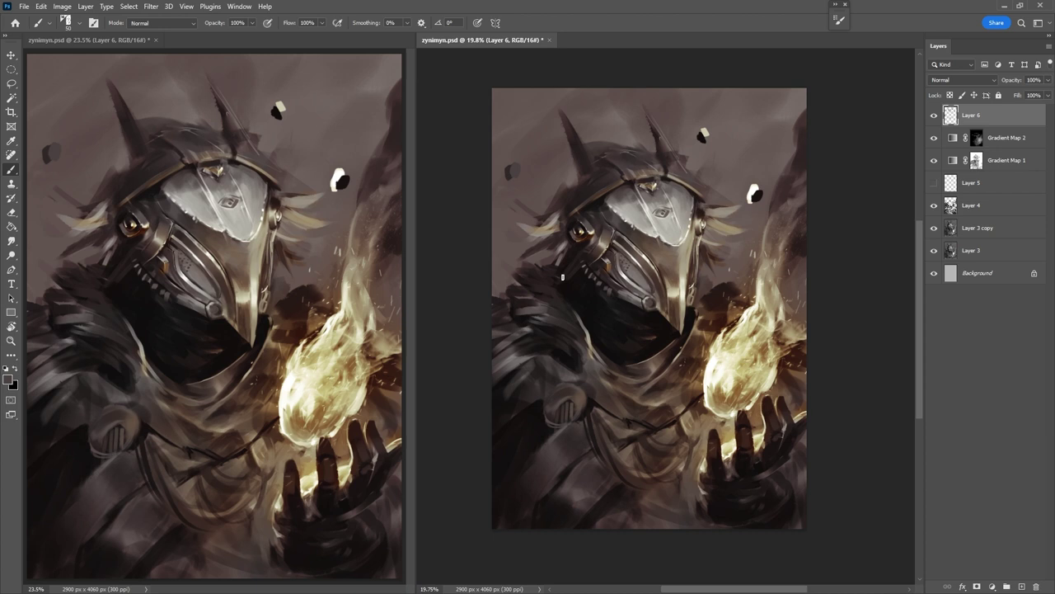
# Mark spots on the mask and the hand with small white ovals using a smaller brush
pyautogui.keyDown('alt'); pyautogui.click(753, 190); pyautogui.keyUp('alt')
pyautogui.press('[')
pyautogui.press('[')
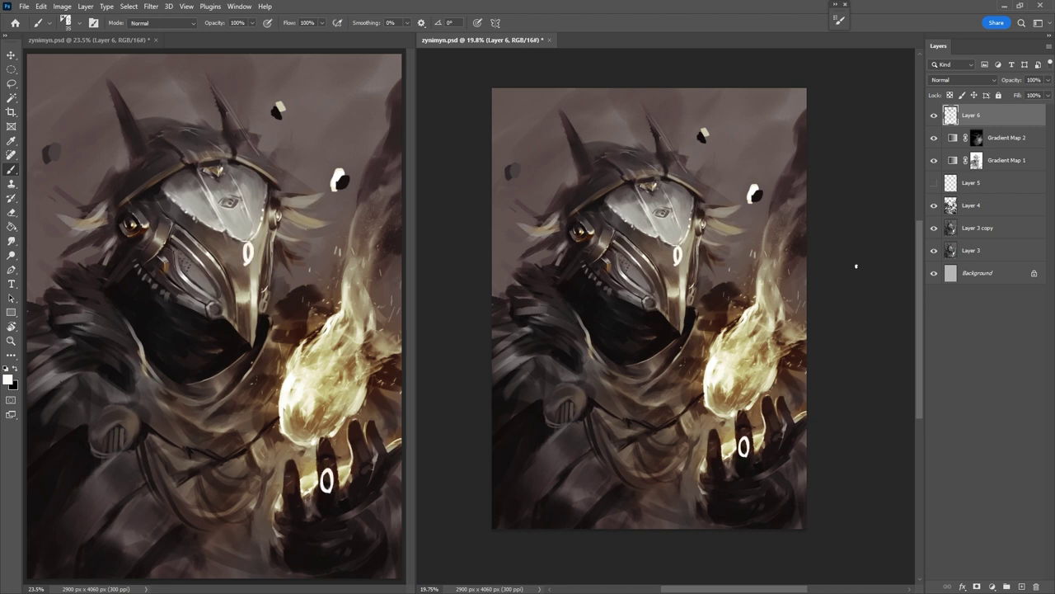
pyautogui.press('x')
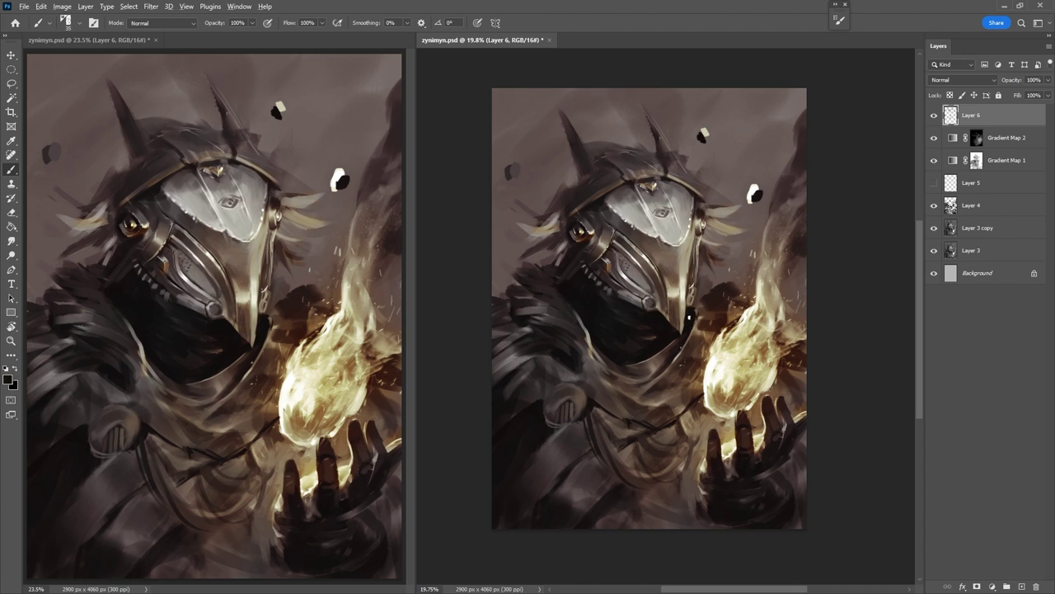
# Inspect the sampled near-black in the color picker and sample tones from the neck shadow, background and mask
pyautogui.click(9, 379)
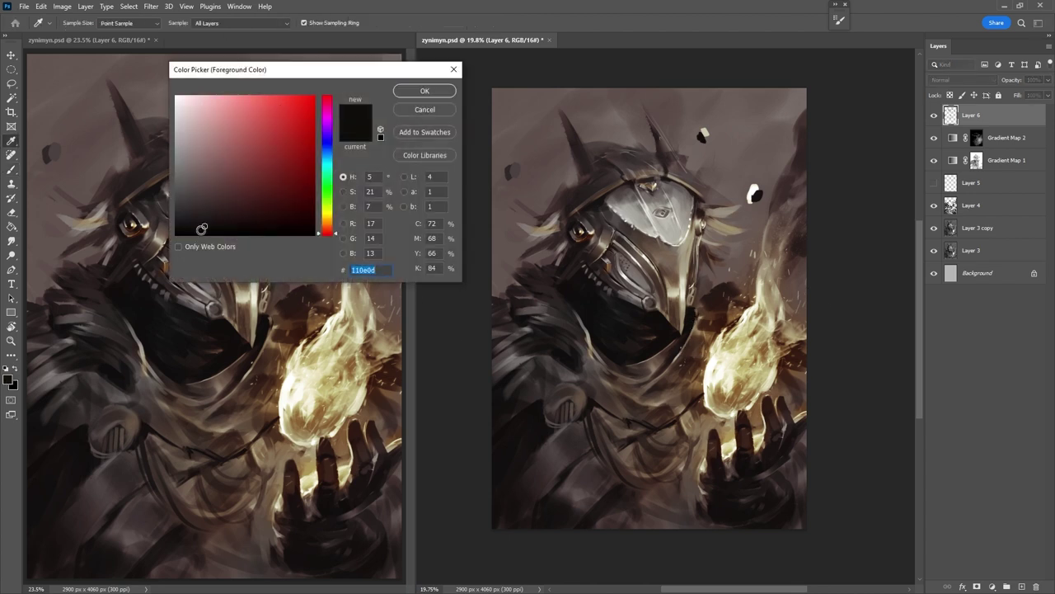
pyautogui.press('Return')
pyautogui.keyDown('alt'); pyautogui.click(671, 333); pyautogui.keyUp('alt')
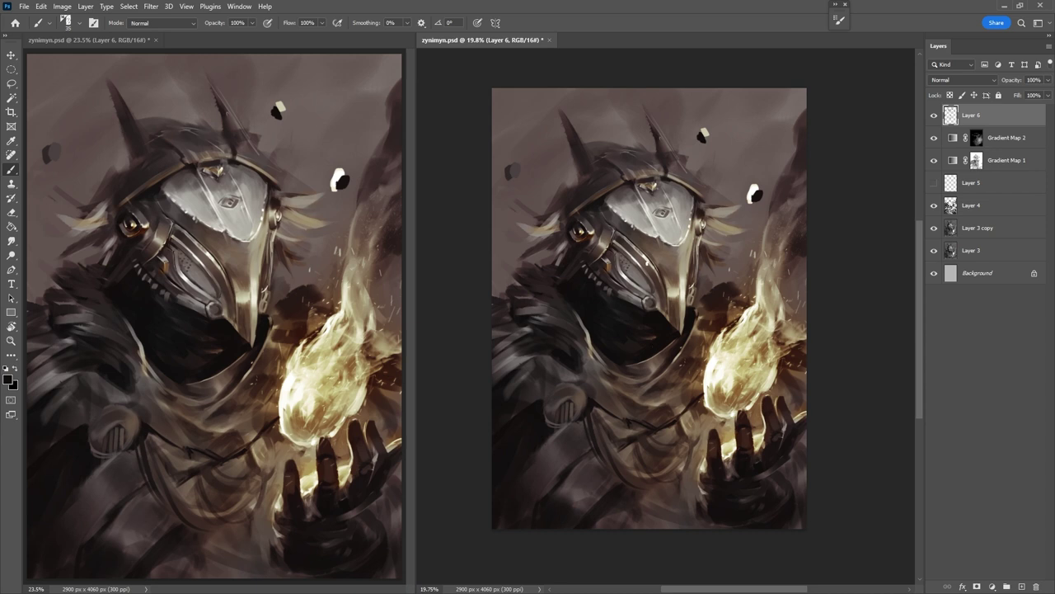
pyautogui.keyDown('alt'); pyautogui.click(546, 163); pyautogui.keyUp('alt')
pyautogui.keyDown('alt'); pyautogui.click(690, 239); pyautogui.keyUp('alt')
# Undo the sampled color dabs on the background
pyautogui.hotkey('ctrl', 'z')
pyautogui.hotkey('ctrl', 'z')
pyautogui.hotkey('ctrl', 'z')
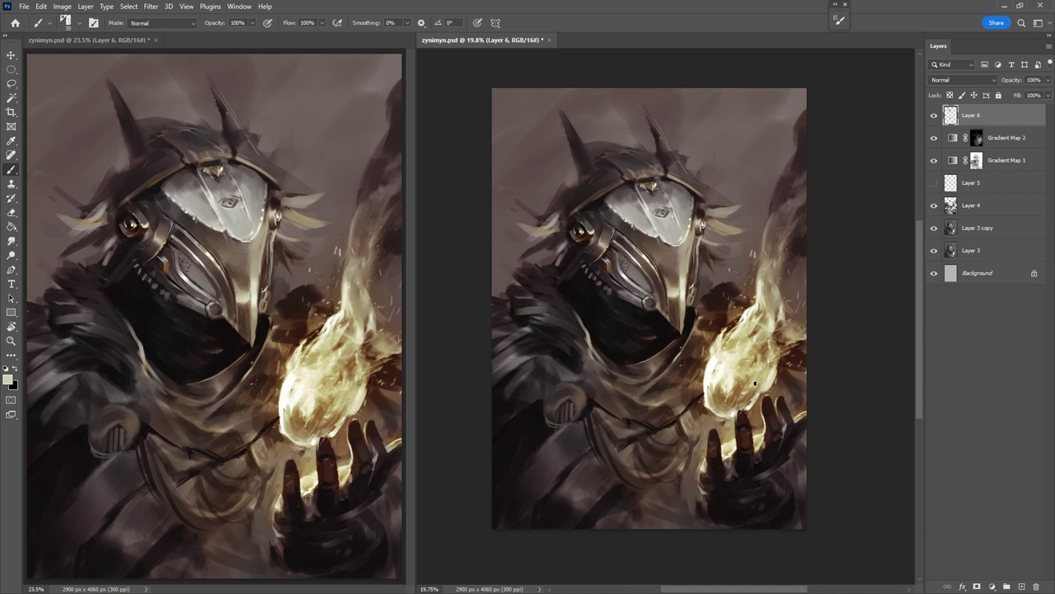
# Draw a pale frame around the painting and pale ovals around the mask, fireball and hand, and undo them
pyautogui.moveTo(575, 93)
pyautogui.mouseDown()
pyautogui.moveTo(514, 209)
pyautogui.moveTo(584, 498)
pyautogui.moveTo(803, 305)
pyautogui.moveTo(597, 101)
pyautogui.mouseUp()
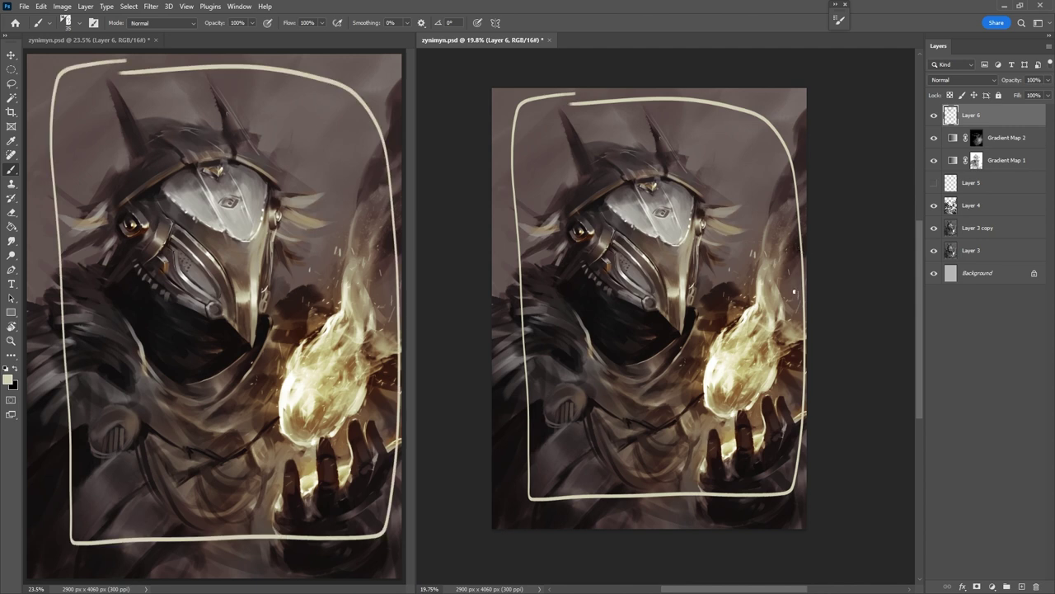
pyautogui.hotkey('ctrl', 'z')
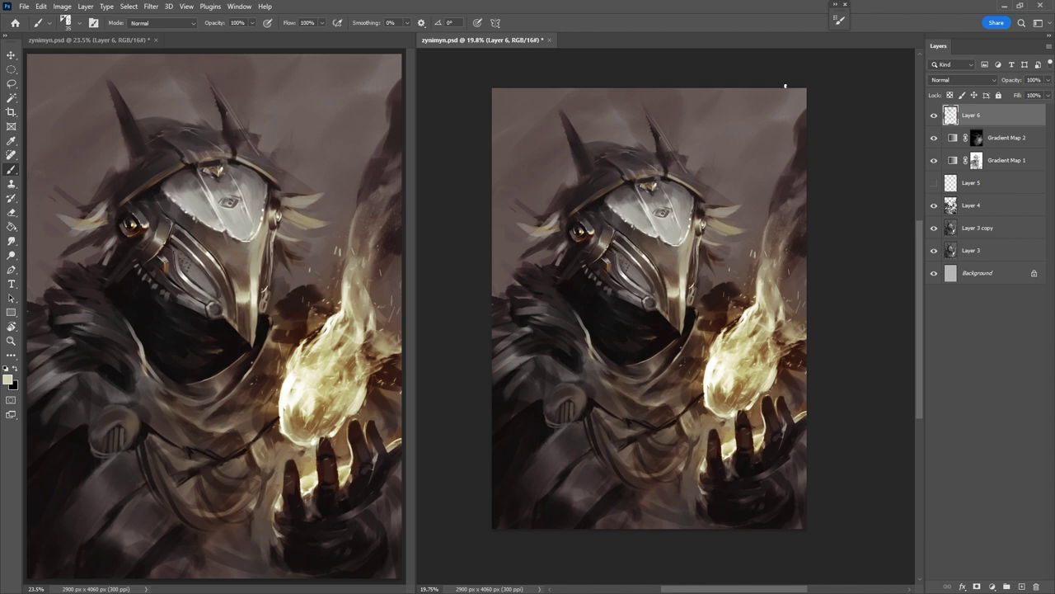
pyautogui.moveTo(687, 330)
pyautogui.mouseDown()
pyautogui.moveTo(665, 332)
pyautogui.moveTo(705, 296)
pyautogui.mouseUp()
pyautogui.moveTo(722, 427)
pyautogui.mouseDown()
pyautogui.moveTo(685, 371)
pyautogui.moveTo(795, 363)
pyautogui.mouseUp()
pyautogui.moveTo(724, 508); pyautogui.dragTo(802, 381)
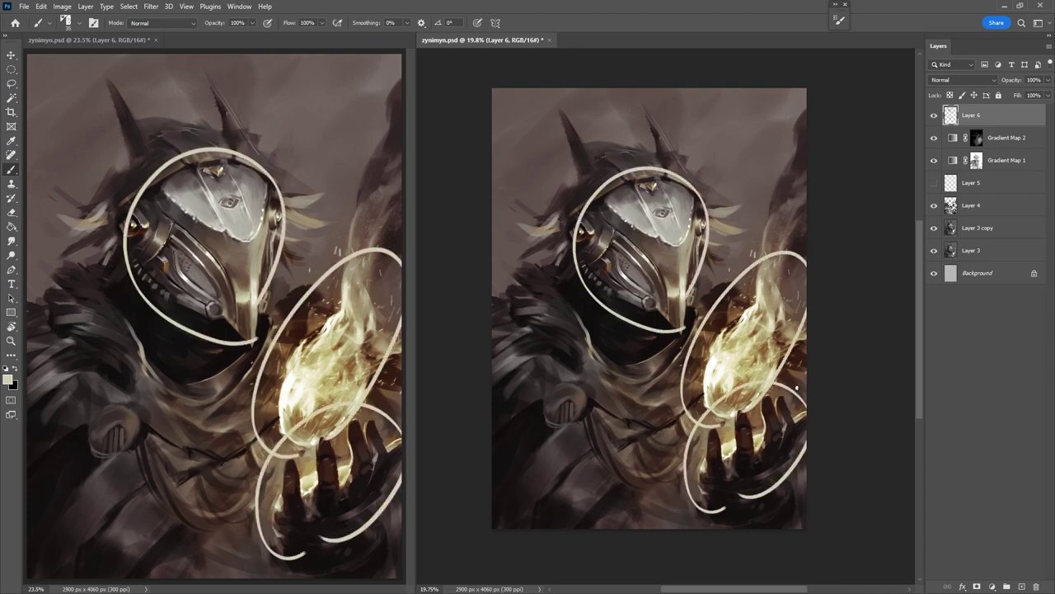
pyautogui.hotkey('ctrl', 'z')
pyautogui.hotkey('ctrl', 'z')
pyautogui.hotkey('ctrl', 'z')
# Paint a thin pale accent at the notch in the mask plate's lower edge with a very small brush
pyautogui.press('z')
pyautogui.moveTo(654, 233); pyautogui.dragTo(763, 304)
pyautogui.press('[')
pyautogui.press('[')
pyautogui.press('[')
pyautogui.press('[')
pyautogui.press('[')
pyautogui.press('[')
pyautogui.press('[')
pyautogui.press('[')
pyautogui.keyDown('alt'); pyautogui.click(659, 248); pyautogui.keyUp('alt')
pyautogui.moveTo(660, 251); pyautogui.dragTo(673, 286)
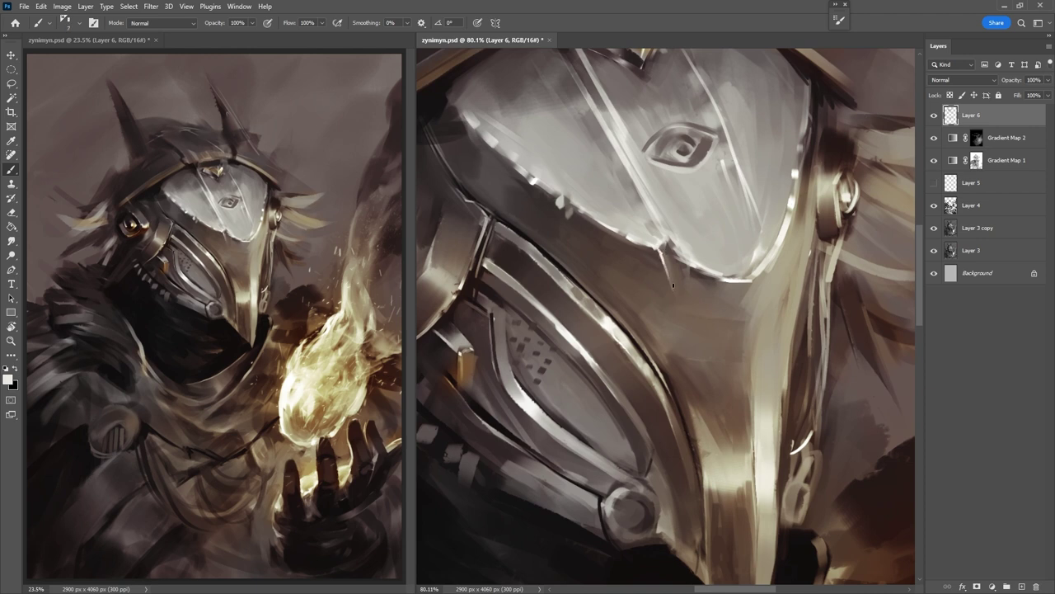
# Paint sampled brown strokes along the outer edge of the mask's curved cheek guard with a 20 px brush
pyautogui.keyDown('alt'); pyautogui.click(672, 249); pyautogui.keyUp('alt')
pyautogui.moveTo(746, 296)
pyautogui.mouseDown()
pyautogui.moveTo(685, 288)
pyautogui.moveTo(666, 299)
pyautogui.mouseUp()
pyautogui.keyDown('alt'); pyautogui.click(639, 270); pyautogui.keyUp('alt')
pyautogui.press(']')
pyautogui.press(']')
pyautogui.press(']')
pyautogui.press(']')
pyautogui.press(']')
pyautogui.press(']')
pyautogui.press(']')
pyautogui.keyDown('alt'); pyautogui.click(662, 286); pyautogui.keyUp('alt')
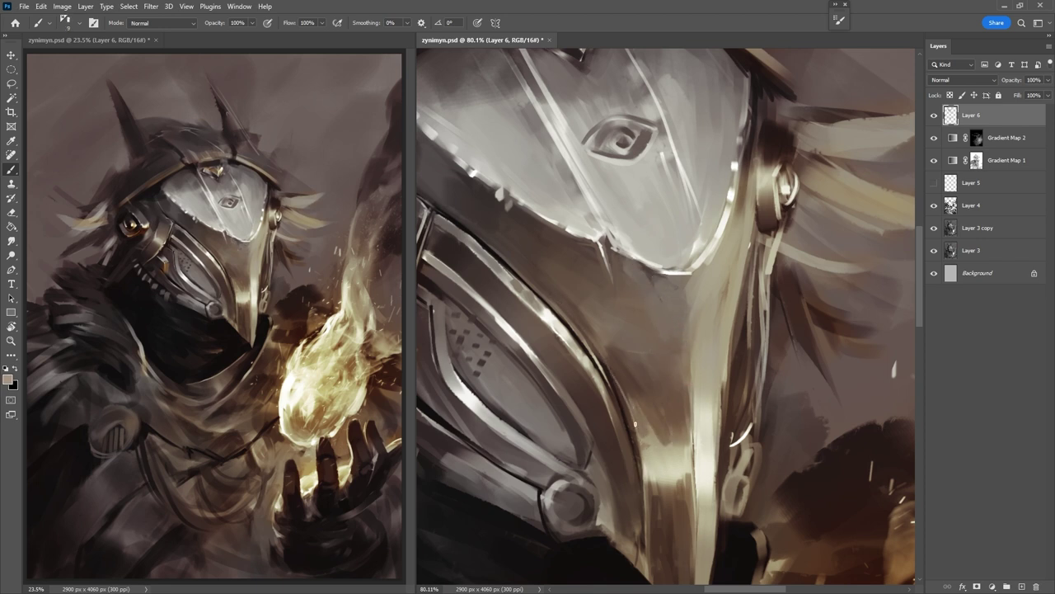
pyautogui.hotkey('ctrl', 'z')
pyautogui.moveTo(553, 295); pyautogui.dragTo(645, 441)
pyautogui.keyDown('alt'); pyautogui.click(566, 301); pyautogui.keyUp('alt')
pyautogui.moveTo(577, 312); pyautogui.dragTo(626, 399)
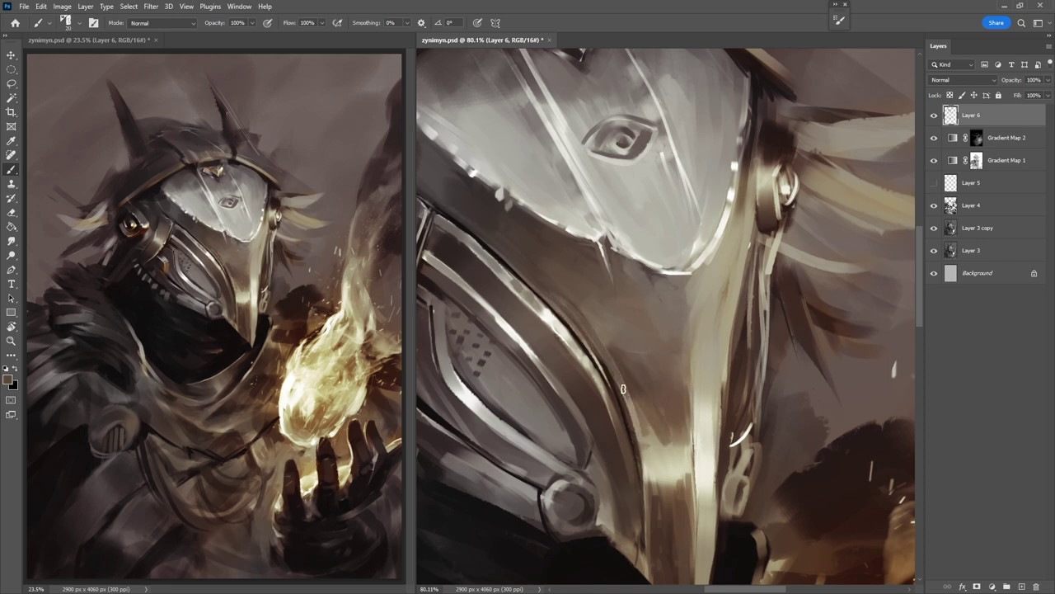
# Refine the upper edge of the curved cheek guard with darker sampled browns
pyautogui.keyDown('alt'); pyautogui.click(563, 304); pyautogui.keyUp('alt')
pyautogui.keyDown('alt'); pyautogui.click(469, 194); pyautogui.keyUp('alt')
pyautogui.moveTo(493, 244); pyautogui.dragTo(577, 314)
pyautogui.moveTo(466, 224)
pyautogui.mouseDown()
pyautogui.moveTo(504, 257)
pyautogui.moveTo(463, 223)
pyautogui.mouseUp()
pyautogui.keyDown('alt'); pyautogui.click(501, 254); pyautogui.keyUp('alt')
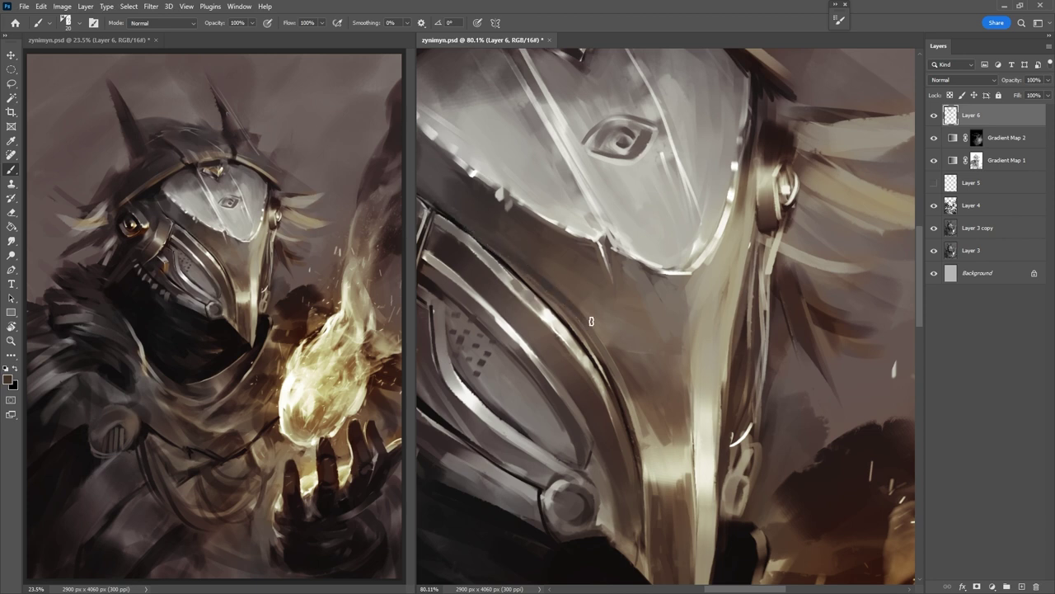
# Clean up the lower end of the cheek guard's edge beside the central ridge with tones sampled nearby
pyautogui.keyDown('alt'); pyautogui.click(643, 428); pyautogui.keyUp('alt')
pyautogui.moveTo(647, 493); pyautogui.dragTo(640, 425)
pyautogui.keyDown('alt'); pyautogui.click(649, 507); pyautogui.keyUp('alt')
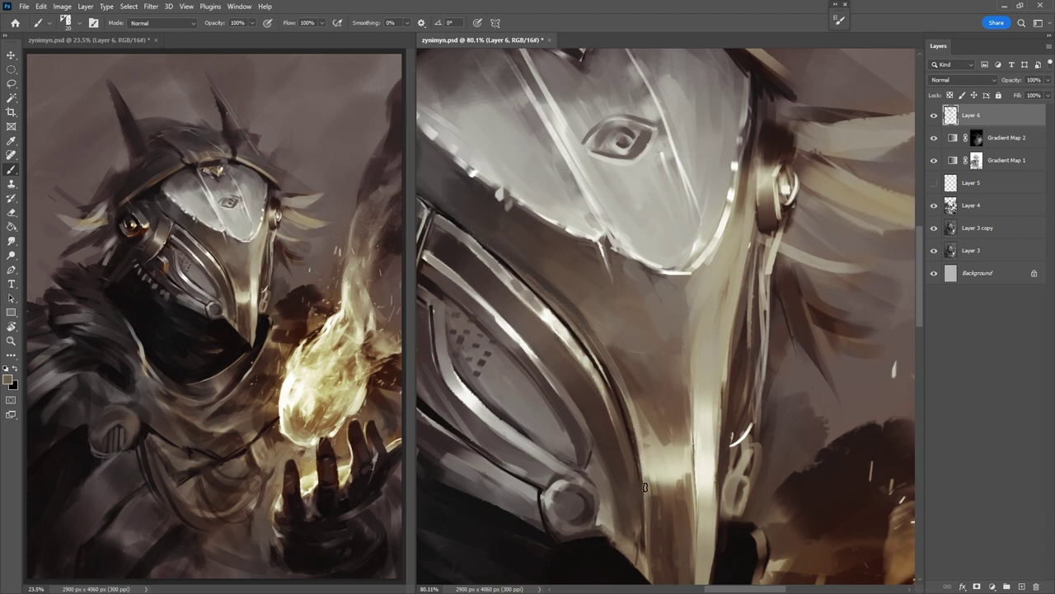
pyautogui.keyDown('alt'); pyautogui.click(646, 483); pyautogui.keyUp('alt')
pyautogui.moveTo(645, 478)
pyautogui.mouseDown()
pyautogui.moveTo(649, 551)
pyautogui.moveTo(649, 508)
pyautogui.mouseUp()
pyautogui.keyDown('alt'); pyautogui.click(649, 545); pyautogui.keyUp('alt')
pyautogui.keyDown('alt'); pyautogui.click(647, 496); pyautogui.keyUp('alt')
# Paint a pale highlight along the edge of the mask's bright central ridge
pyautogui.moveTo(707, 401); pyautogui.dragTo(685, 352)
pyautogui.keyDown('alt'); pyautogui.click(671, 405); pyautogui.keyUp('alt')
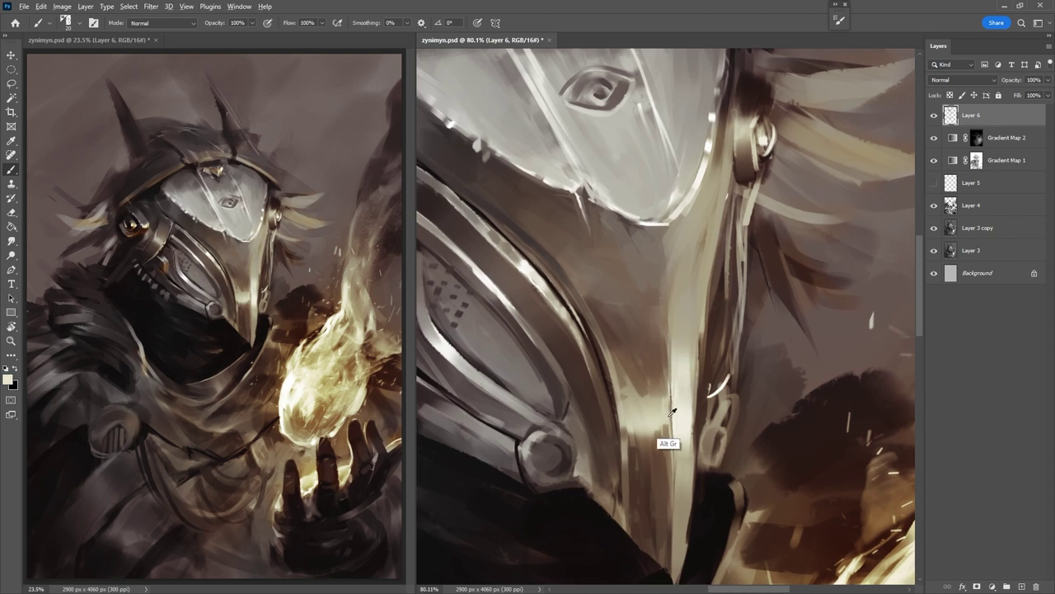
pyautogui.moveTo(670, 391)
pyautogui.mouseDown()
pyautogui.moveTo(671, 450)
pyautogui.moveTo(666, 429)
pyautogui.mouseUp()
# Sharpen the upper part of the bright ridge's edge with fine sampled strokes at brush size 8 px
pyautogui.press('[')
pyautogui.press('[')
pyautogui.press('[')
pyautogui.press('[')
pyautogui.keyDown('alt'); pyautogui.click(669, 340); pyautogui.keyUp('alt')
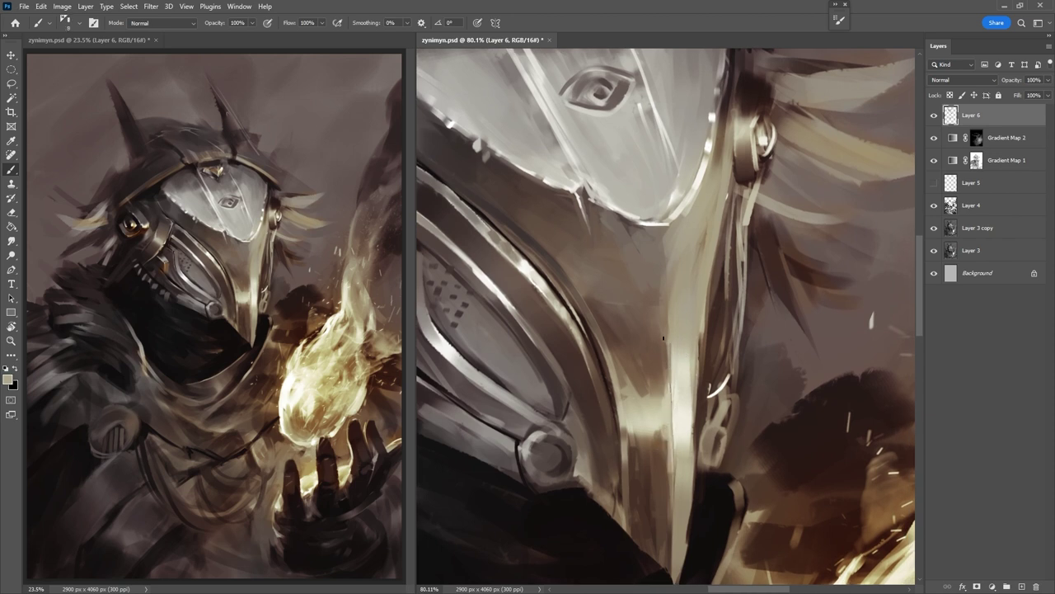
pyautogui.keyDown('alt'); pyautogui.click(669, 336); pyautogui.keyUp('alt')
pyautogui.moveTo(668, 337); pyautogui.dragTo(672, 333)
pyautogui.keyDown('alt'); pyautogui.click(671, 334); pyautogui.keyUp('alt')
pyautogui.keyDown('alt'); pyautogui.click(668, 342); pyautogui.keyUp('alt')
pyautogui.keyDown('alt'); pyautogui.click(672, 384); pyautogui.keyUp('alt')
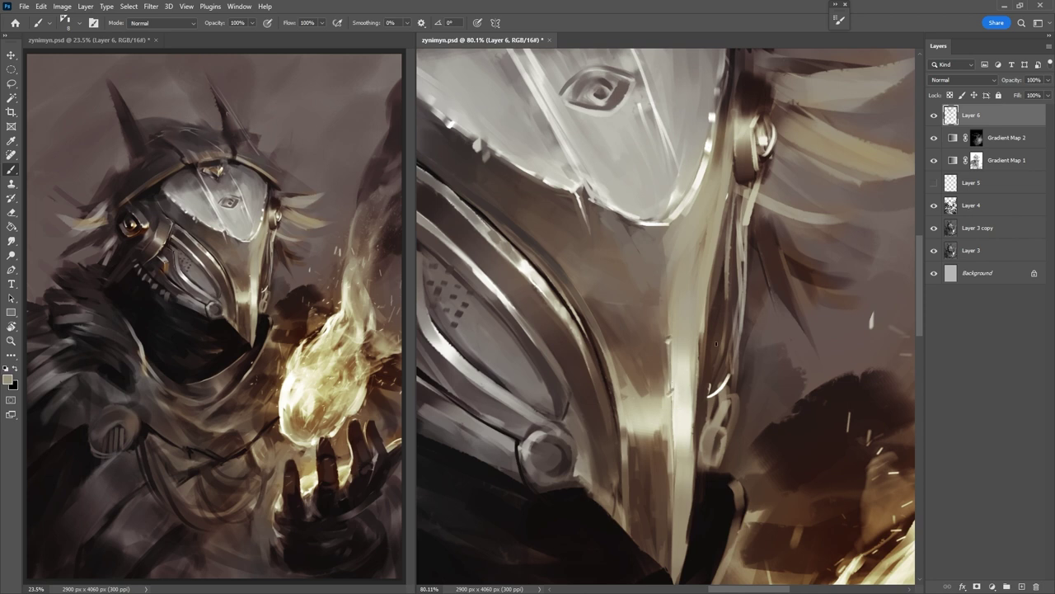
# Refine the lower part of the central ridge and the brown plane beside it with small sampled strokes
pyautogui.keyDown('alt'); pyautogui.click(674, 391); pyautogui.keyUp('alt')
pyautogui.keyDown('alt'); pyautogui.click(664, 382); pyautogui.keyUp('alt')
pyautogui.keyDown('alt'); pyautogui.click(662, 378); pyautogui.keyUp('alt')
pyautogui.keyDown('alt'); pyautogui.click(668, 460); pyautogui.keyUp('alt')
pyautogui.moveTo(672, 472)
pyautogui.mouseDown()
pyautogui.moveTo(671, 503)
pyautogui.moveTo(631, 461)
pyautogui.mouseUp()
pyautogui.keyDown('alt'); pyautogui.click(632, 466); pyautogui.keyUp('alt')
pyautogui.keyDown('alt'); pyautogui.click(635, 478); pyautogui.keyUp('alt')
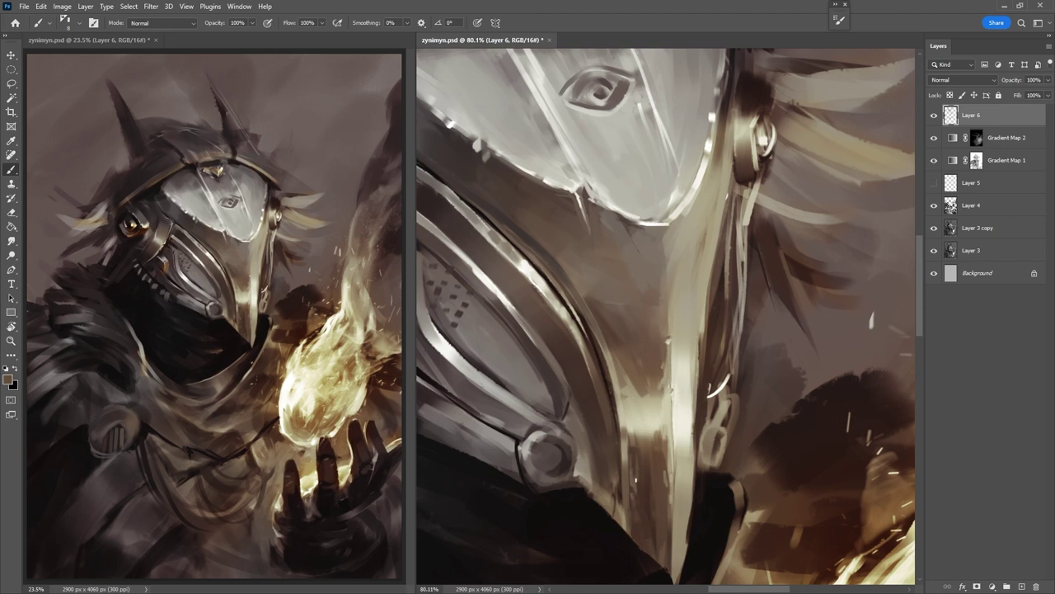
# Define the seam between the cheek guard and the brown plane near the mask's tip with sampled tones
pyautogui.keyDown('alt'); pyautogui.click(628, 521); pyautogui.keyUp('alt')
pyautogui.keyDown('alt'); pyautogui.click(624, 524); pyautogui.keyUp('alt')
pyautogui.moveTo(622, 529)
pyautogui.mouseDown()
pyautogui.moveTo(623, 504)
pyautogui.moveTo(628, 529)
pyautogui.moveTo(630, 516)
pyautogui.moveTo(617, 463)
pyautogui.mouseUp()
pyautogui.keyDown('alt'); pyautogui.click(623, 511); pyautogui.keyUp('alt')
pyautogui.keyDown('alt'); pyautogui.click(629, 514); pyautogui.keyUp('alt')
pyautogui.keyDown('alt'); pyautogui.click(624, 496); pyautogui.keyUp('alt')
pyautogui.keyDown('alt'); pyautogui.click(617, 495); pyautogui.keyUp('alt')
# Blend the seam at the cheek guard's lower end with a dark brown at brush size 20 px
pyautogui.press(']')
pyautogui.press(']')
pyautogui.press(']')
pyautogui.press(']')
pyautogui.keyDown('alt'); pyautogui.click(617, 516); pyautogui.keyUp('alt')
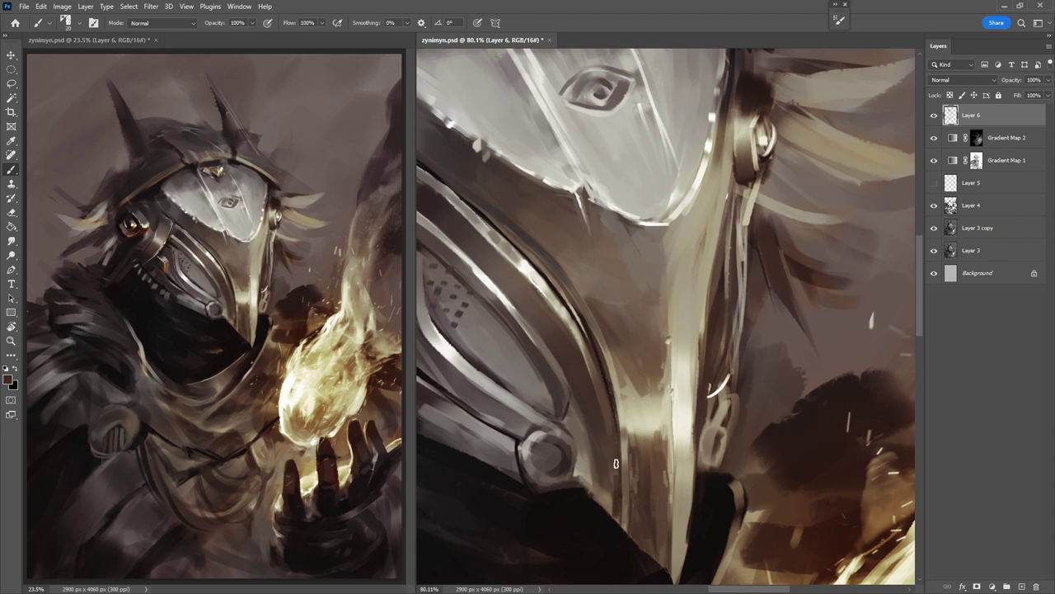
# Block sampled brown tones into the plane between the cheek guard and the central ridge at brush size 40 px
pyautogui.keyDown('alt'); pyautogui.click(636, 427); pyautogui.keyUp('alt')
pyautogui.press(']')
pyautogui.press(']')
pyautogui.press(']')
pyautogui.press(']')
pyautogui.keyDown('alt'); pyautogui.click(629, 351); pyautogui.keyUp('alt')
pyautogui.keyDown('alt'); pyautogui.click(621, 344); pyautogui.keyUp('alt')
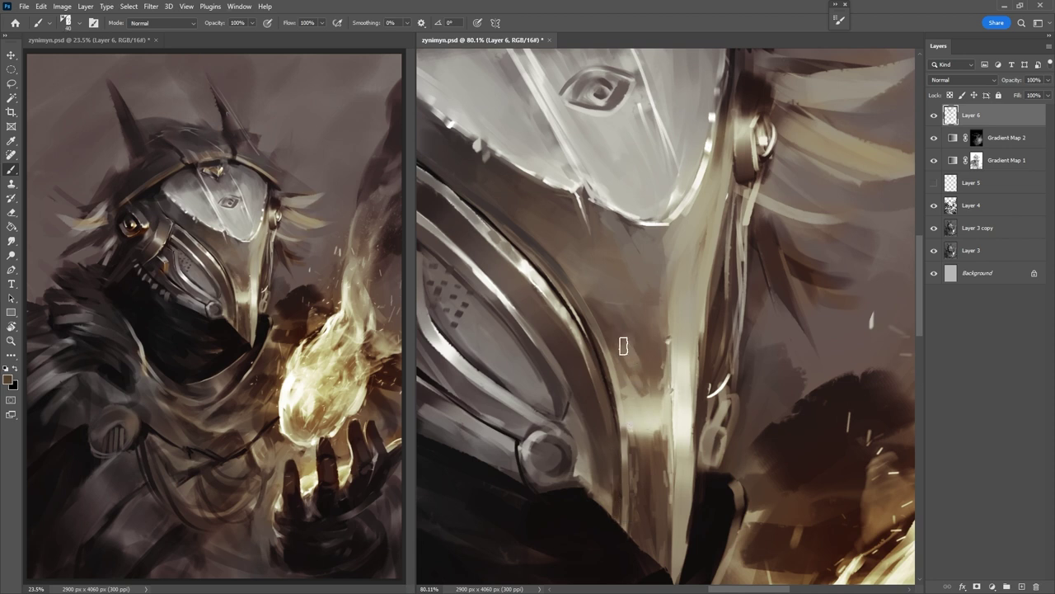
pyautogui.keyDown('alt'); pyautogui.click(640, 361); pyautogui.keyUp('alt')
pyautogui.moveTo(640, 363)
pyautogui.mouseDown()
pyautogui.moveTo(649, 394)
pyautogui.moveTo(634, 382)
pyautogui.moveTo(656, 405)
pyautogui.moveTo(631, 382)
pyautogui.mouseUp()
pyautogui.keyDown('alt'); pyautogui.click(633, 378); pyautogui.keyUp('alt')
# Extend the warm highlight tones above and below the bright band on the brown plane using sampled colors
pyautogui.keyDown('alt'); pyautogui.click(654, 405); pyautogui.keyUp('alt')
pyautogui.keyDown('alt'); pyautogui.click(641, 438); pyautogui.keyUp('alt')
pyautogui.keyDown('alt'); pyautogui.click(639, 410); pyautogui.keyUp('alt')
pyautogui.moveTo(648, 341)
pyautogui.mouseDown()
pyautogui.moveTo(663, 335)
pyautogui.moveTo(643, 310)
pyautogui.moveTo(633, 336)
pyautogui.mouseUp()
pyautogui.keyDown('alt'); pyautogui.click(648, 308); pyautogui.keyUp('alt')
pyautogui.keyDown('alt'); pyautogui.click(628, 329); pyautogui.keyUp('alt')
pyautogui.keyDown('alt'); pyautogui.click(645, 433); pyautogui.keyUp('alt')
pyautogui.moveTo(639, 421)
pyautogui.mouseDown()
pyautogui.moveTo(649, 435)
pyautogui.moveTo(640, 458)
pyautogui.moveTo(663, 489)
pyautogui.mouseUp()
pyautogui.keyDown('alt'); pyautogui.click(649, 427); pyautogui.keyUp('alt')
# Blend the brown plane into the bright band and the ridge's near edge with sampled tones at brush size 20 px
pyautogui.press('[')
pyautogui.press('[')
pyautogui.press('[')
pyautogui.press('[')
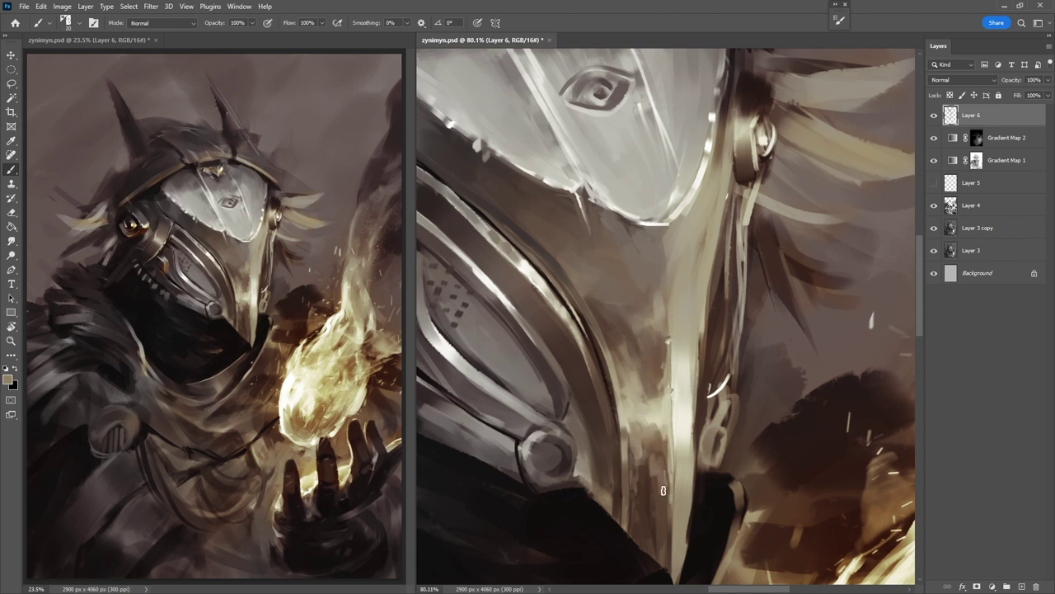
pyautogui.keyDown('alt'); pyautogui.click(655, 463); pyautogui.keyUp('alt')
pyautogui.keyDown('alt'); pyautogui.click(655, 451); pyautogui.keyUp('alt')
pyautogui.moveTo(652, 381); pyautogui.dragTo(662, 349)
pyautogui.keyDown('alt'); pyautogui.click(660, 363); pyautogui.keyUp('alt')
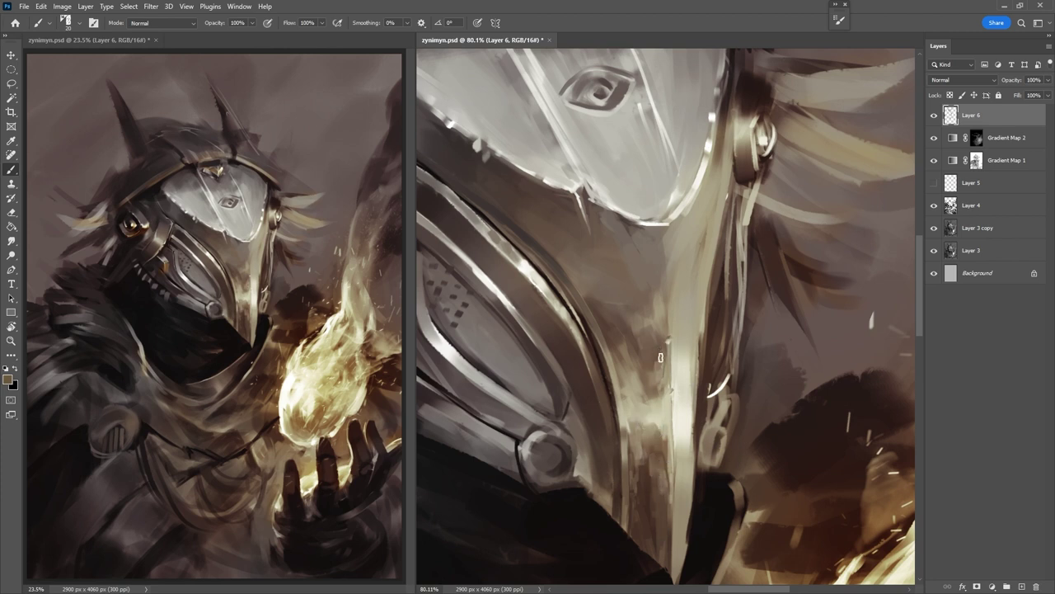
pyautogui.keyDown('alt'); pyautogui.click(657, 418); pyautogui.keyUp('alt')
pyautogui.moveTo(636, 404); pyautogui.dragTo(628, 381)
pyautogui.keyDown('alt'); pyautogui.click(630, 319); pyautogui.keyUp('alt')
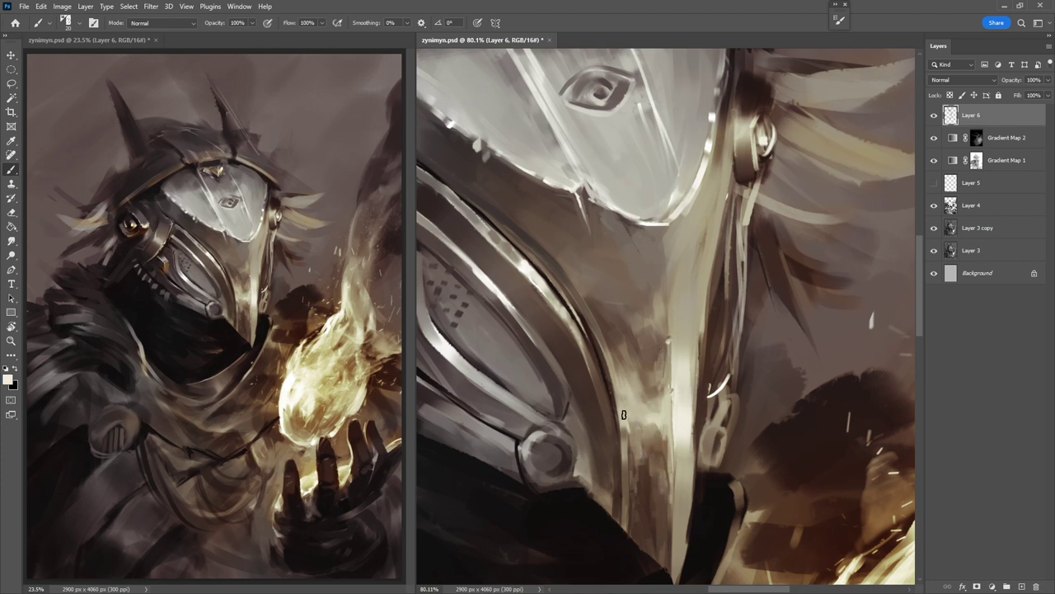
# Paint a pale rim highlight along the seam beside the cheek guard and soften it with sampled tones
pyautogui.moveTo(623, 419)
pyautogui.mouseDown()
pyautogui.moveTo(610, 360)
pyautogui.moveTo(624, 462)
pyautogui.mouseUp()
pyautogui.keyDown('alt'); pyautogui.click(620, 412); pyautogui.keyUp('alt')
pyautogui.keyDown('alt'); pyautogui.click(618, 399); pyautogui.keyUp('alt')
pyautogui.keyDown('alt'); pyautogui.click(622, 445); pyautogui.keyUp('alt')
pyautogui.keyDown('alt'); pyautogui.click(624, 467); pyautogui.keyUp('alt')
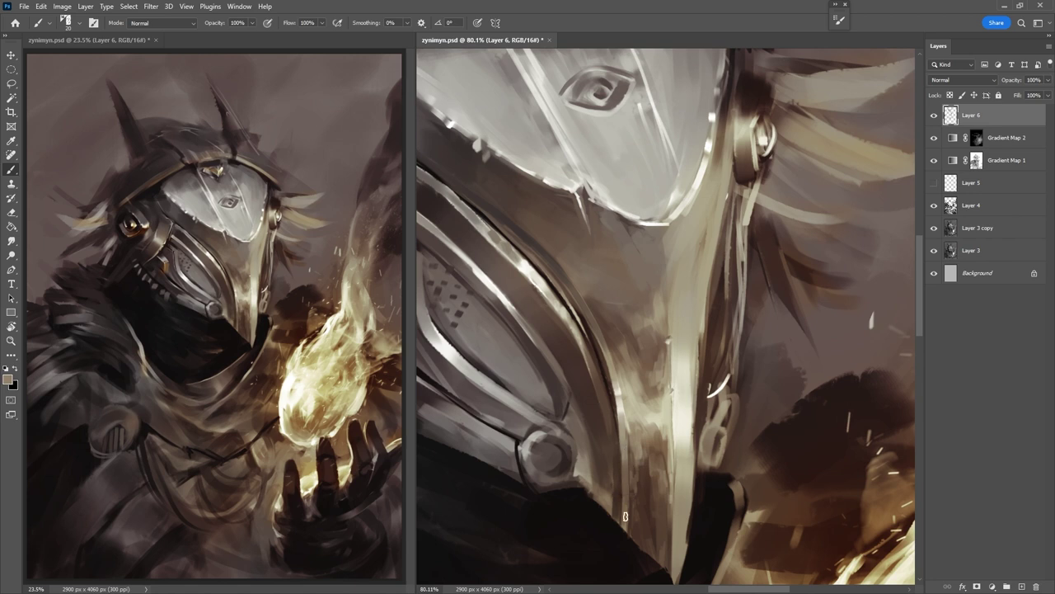
pyautogui.keyDown('alt'); pyautogui.click(620, 387); pyautogui.keyUp('alt')
# Refine the central ridge's far edge with fine vertical strokes at brush size 4 px
pyautogui.press('[')
pyautogui.press('[')
pyautogui.press('[')
pyautogui.press('[')
pyautogui.press('[')
pyautogui.press('[')
pyautogui.press('[')
pyautogui.press('[')
pyautogui.moveTo(697, 384); pyautogui.dragTo(695, 408)
pyautogui.moveTo(699, 373); pyautogui.dragTo(694, 466)
pyautogui.moveTo(696, 429); pyautogui.dragTo(694, 449)
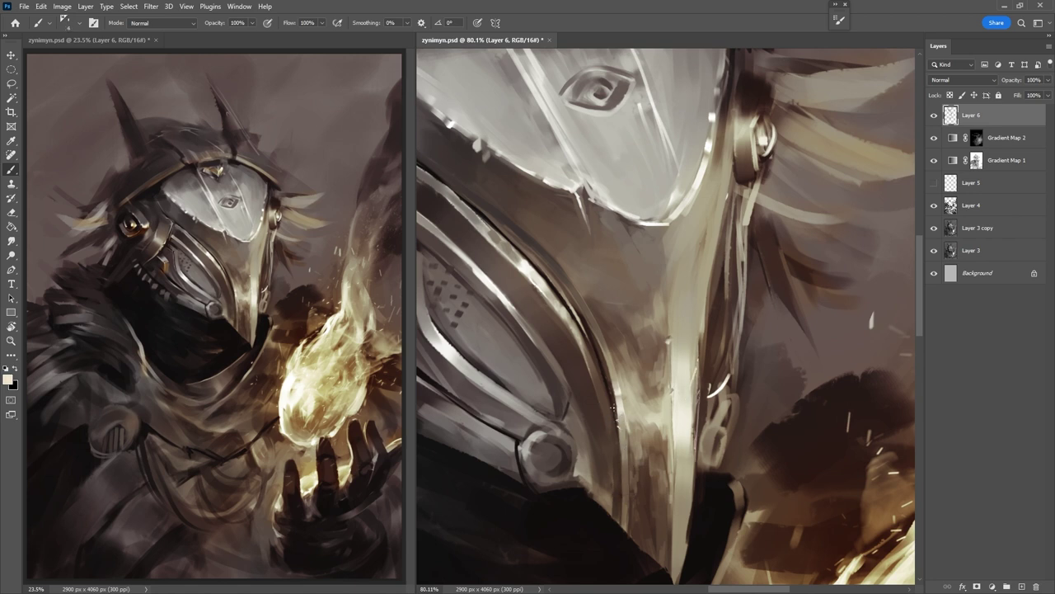
# Touch up the bright rim along the cheek guard's curved edge with sampled light and dark tones
pyautogui.keyDown('alt'); pyautogui.click(619, 415); pyautogui.keyUp('alt')
pyautogui.keyDown('alt'); pyautogui.click(559, 293); pyautogui.keyUp('alt')
pyautogui.keyDown('alt'); pyautogui.click(629, 414); pyautogui.keyUp('alt')
pyautogui.keyDown('alt'); pyautogui.click(607, 357); pyautogui.keyUp('alt')
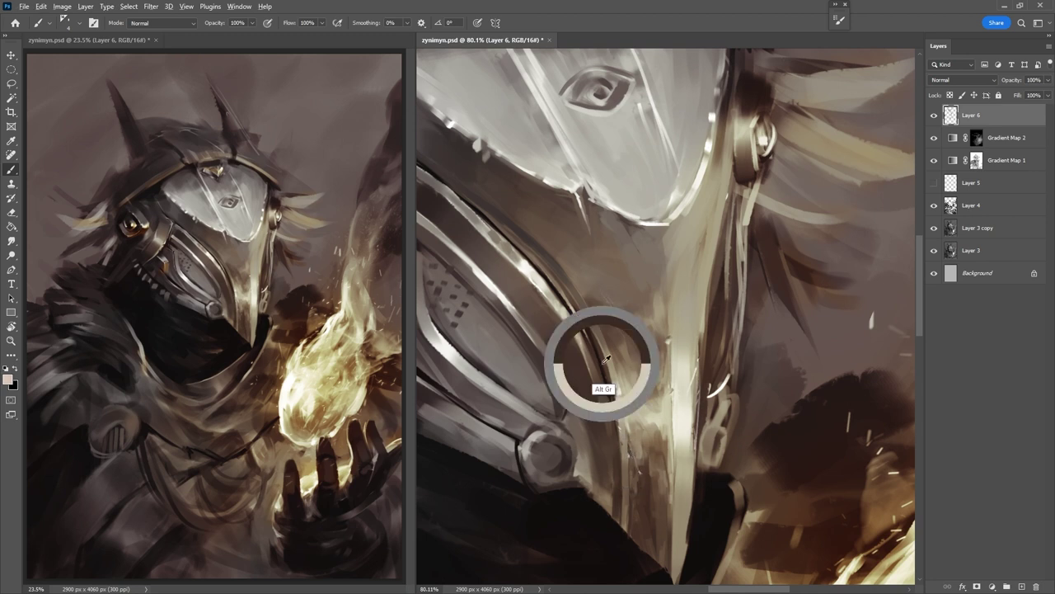
# Add thin sampled lines on the brown plane below the white faceplate and touch up the faceplate's lower tip
pyautogui.keyDown('alt'); pyautogui.click(615, 290); pyautogui.keyUp('alt')
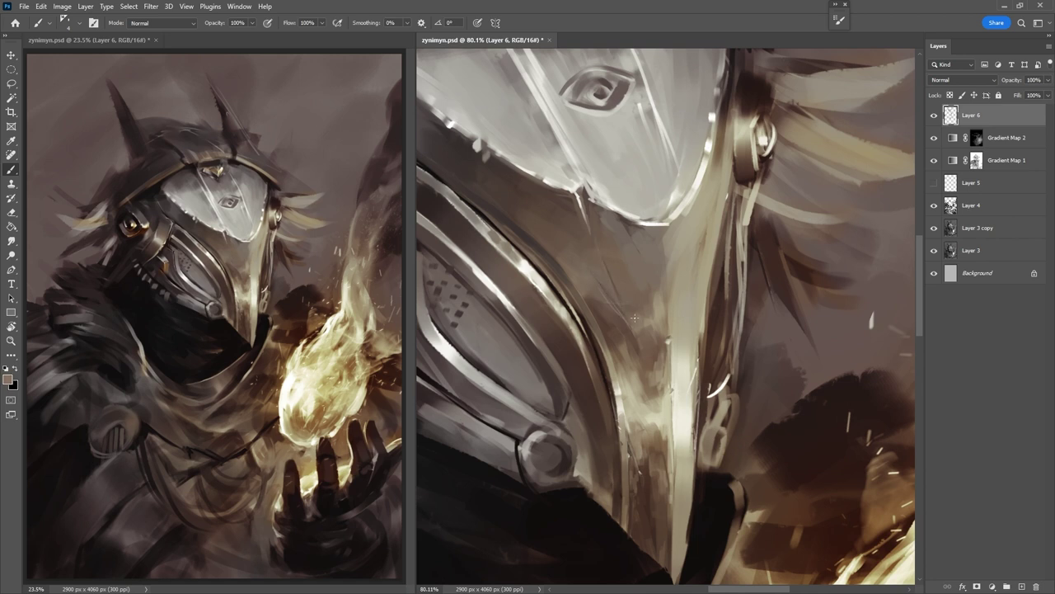
pyautogui.keyDown('alt'); pyautogui.click(637, 382); pyautogui.keyUp('alt')
pyautogui.moveTo(601, 258); pyautogui.dragTo(612, 290)
pyautogui.keyDown('alt'); pyautogui.click(612, 289); pyautogui.keyUp('alt')
pyautogui.keyDown('alt'); pyautogui.click(639, 256); pyautogui.keyUp('alt')
pyautogui.keyDown('alt'); pyautogui.click(669, 225); pyautogui.keyUp('alt')
pyautogui.keyDown('alt'); pyautogui.click(664, 221); pyautogui.keyUp('alt')
pyautogui.scroll(-4, 678, 264)
pyautogui.press(']')
pyautogui.press(']')
pyautogui.press(']')
pyautogui.press(']')
pyautogui.press(']')
pyautogui.press(']')
pyautogui.keyDown('alt'); pyautogui.click(695, 366); pyautogui.keyUp('alt')
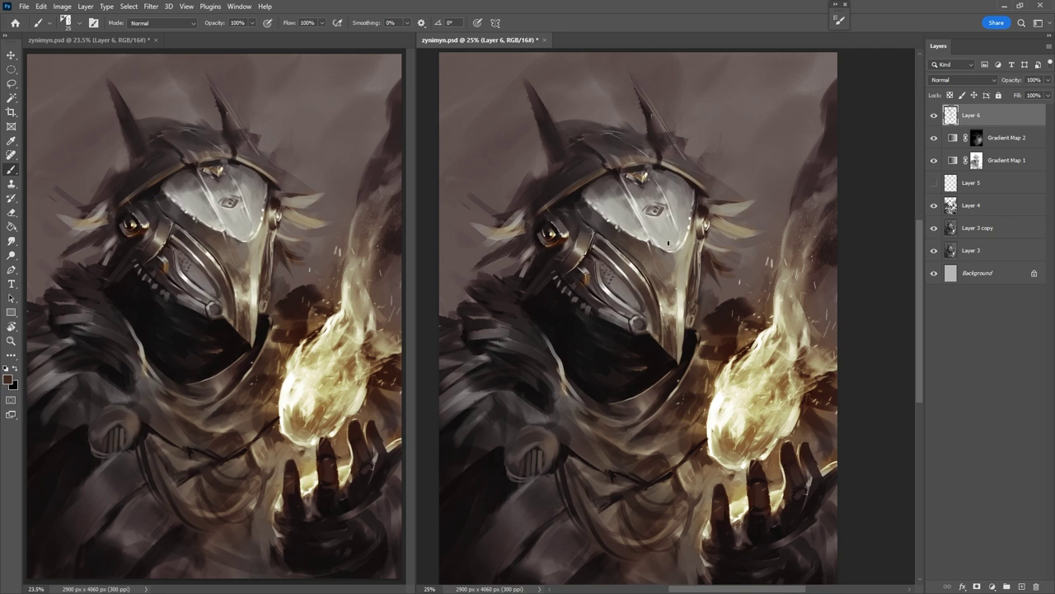
pyautogui.press(']')
pyautogui.press(']')
pyautogui.press(']')
pyautogui.press(']')
pyautogui.press(']')
pyautogui.press(']')
pyautogui.press(']')
pyautogui.press(']')
pyautogui.press(']')
pyautogui.press(']')
pyautogui.press(']')
pyautogui.press(']')
pyautogui.moveTo(783, 91)
pyautogui.mouseDown()
pyautogui.moveTo(695, 160)
pyautogui.moveTo(666, 213)
pyautogui.moveTo(764, 248)
pyautogui.mouseUp()
pyautogui.hotkey('ctrl', 'z')
# Soften the white faceplate's edge near the ear piece with sampled gray strokes, undoing the strokes that stray
pyautogui.press('z')
pyautogui.press('b')
pyautogui.press('[')
pyautogui.press('[')
pyautogui.press('[')
pyautogui.press('[')
pyautogui.press('[')
pyautogui.press('[')
pyautogui.press('[')
pyautogui.press('[')
pyautogui.press('[')
pyautogui.press('[')
pyautogui.press('[')
pyautogui.press('[')
pyautogui.press('[')
pyautogui.press('[')
pyautogui.press('[')
pyautogui.press('[')
pyautogui.press('[')
pyautogui.press('[')
pyautogui.press('[')
pyautogui.press('[')
pyautogui.keyDown('alt'); pyautogui.click(760, 262); pyautogui.keyUp('alt')
pyautogui.moveTo(770, 210); pyautogui.dragTo(763, 251)
pyautogui.moveTo(776, 184); pyautogui.dragTo(766, 255)
pyautogui.hotkey('ctrl', 'z')
pyautogui.keyDown('alt'); pyautogui.click(763, 213); pyautogui.keyUp('alt')
pyautogui.moveTo(779, 205)
pyautogui.mouseDown()
pyautogui.moveTo(775, 217)
pyautogui.moveTo(776, 193)
pyautogui.mouseUp()
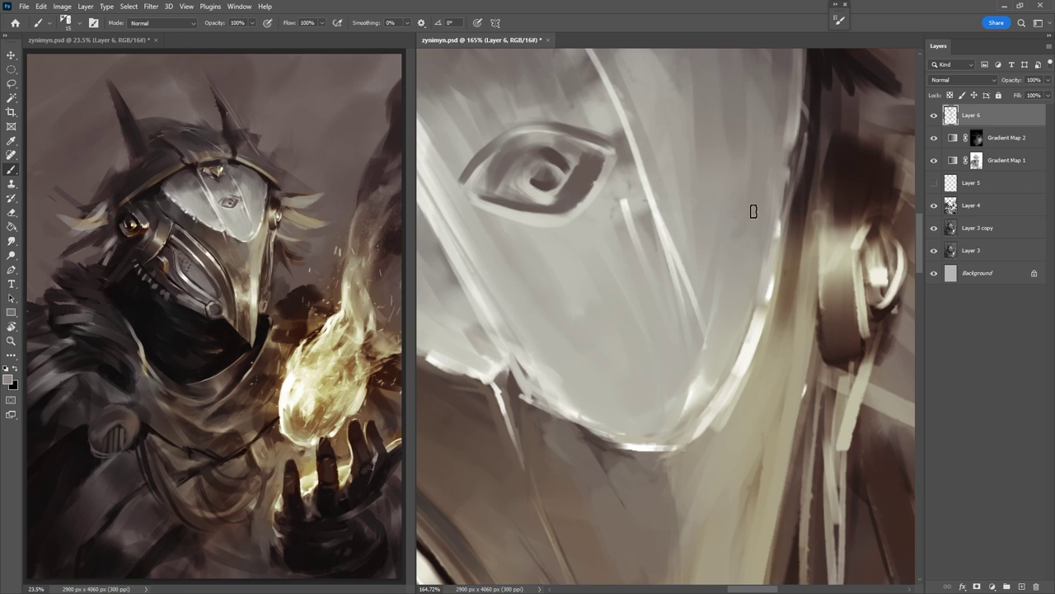
pyautogui.moveTo(764, 251); pyautogui.dragTo(818, 510)
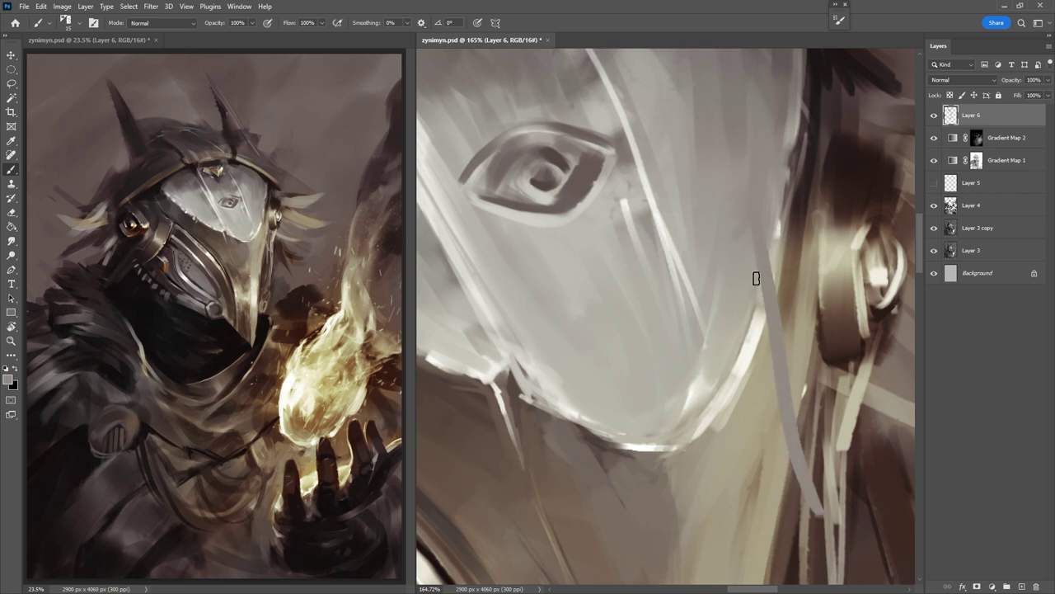
pyautogui.hotkey('ctrl', 'z')
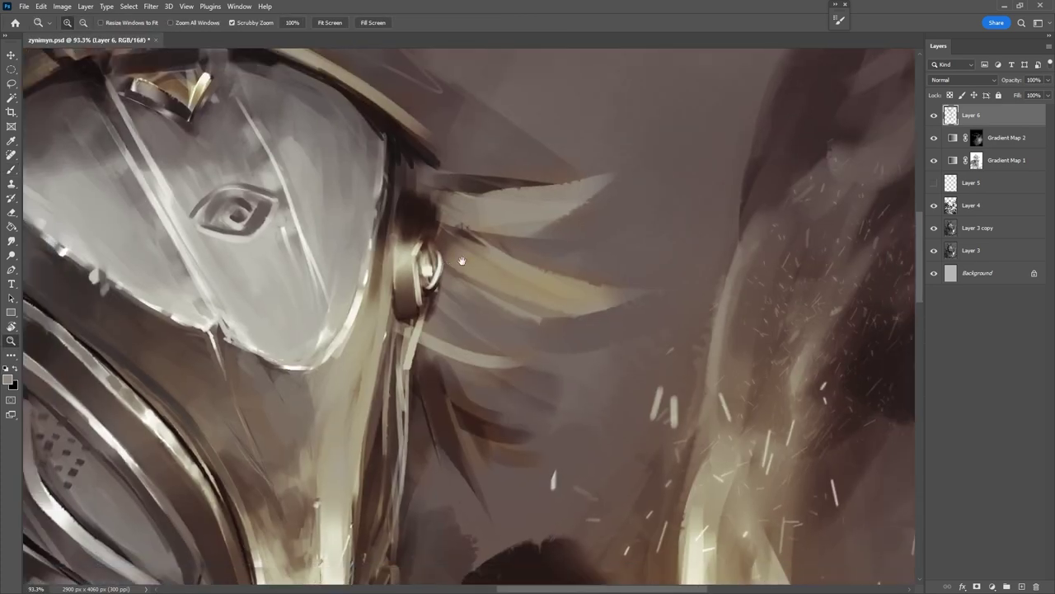
# Open a second window for zynimyn.psd and switch back to the close-up view
pyautogui.moveTo(450, 264); pyautogui.dragTo(653, 274)
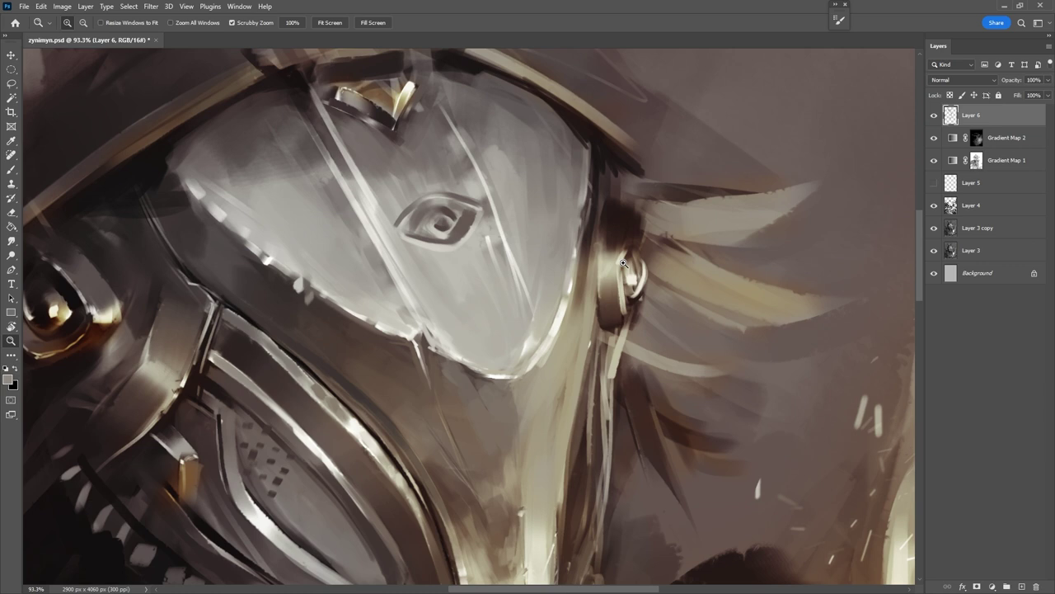
pyautogui.click(239, 7)
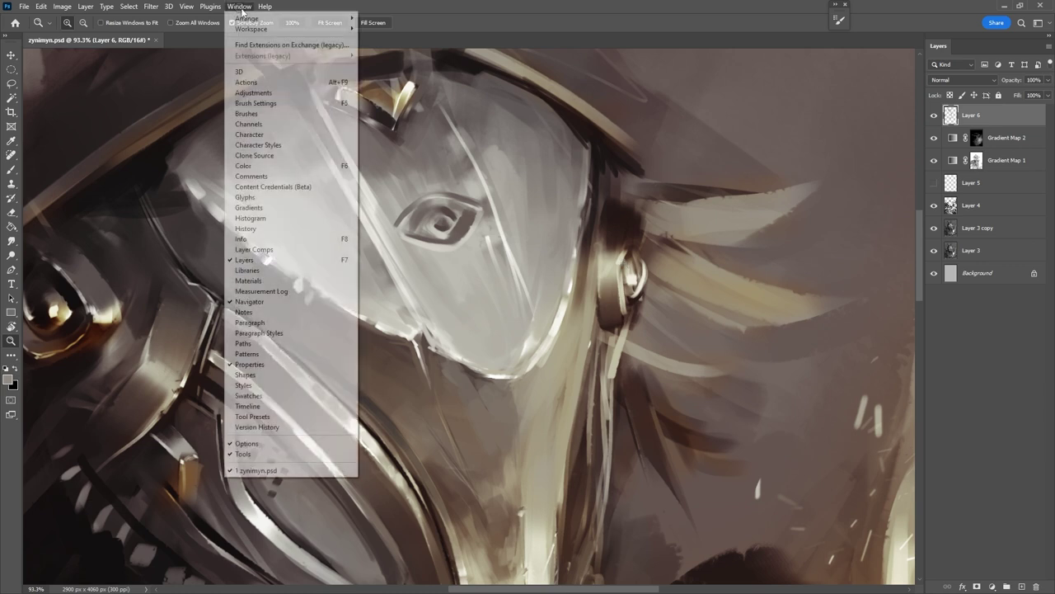
pyautogui.moveTo(247, 19)
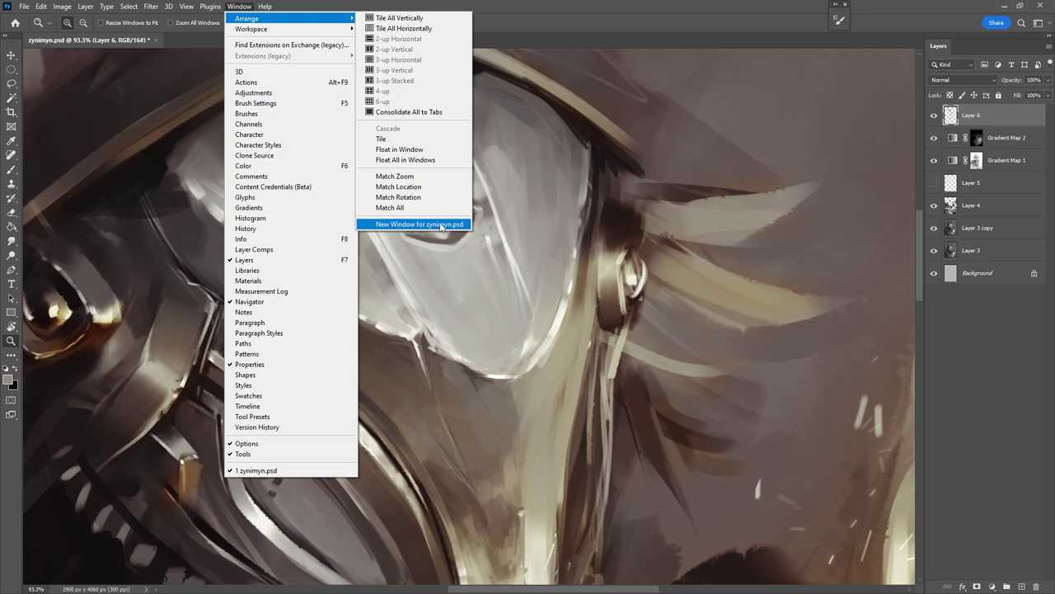
pyautogui.click(442, 226)
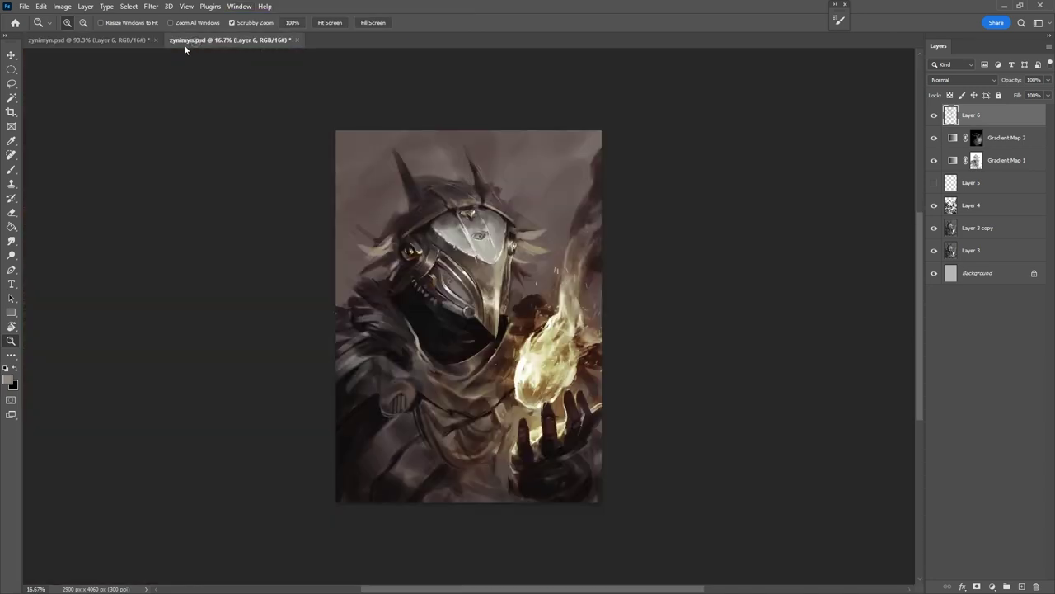
pyautogui.hotkey('ctrl', 'Tab')
pyautogui.hotkey('ctrl', 'Tab')
pyautogui.hotkey('ctrl', 'Tab')
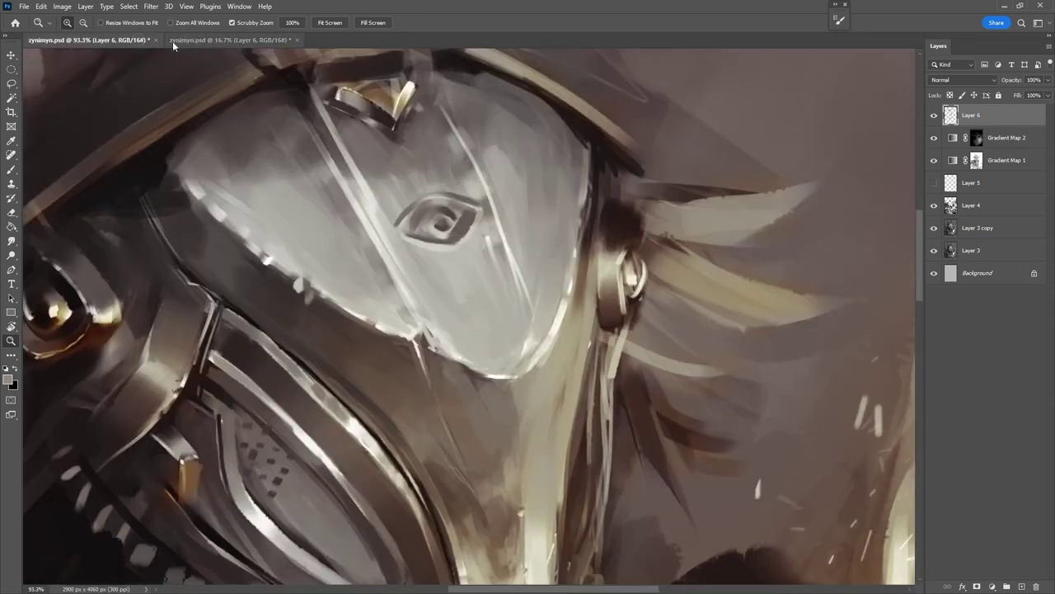
# Arrange both windows in a 2-up vertical layout, narrow the full view, and enlarge the mask in the other
pyautogui.click(239, 7)
pyautogui.moveTo(251, 20)
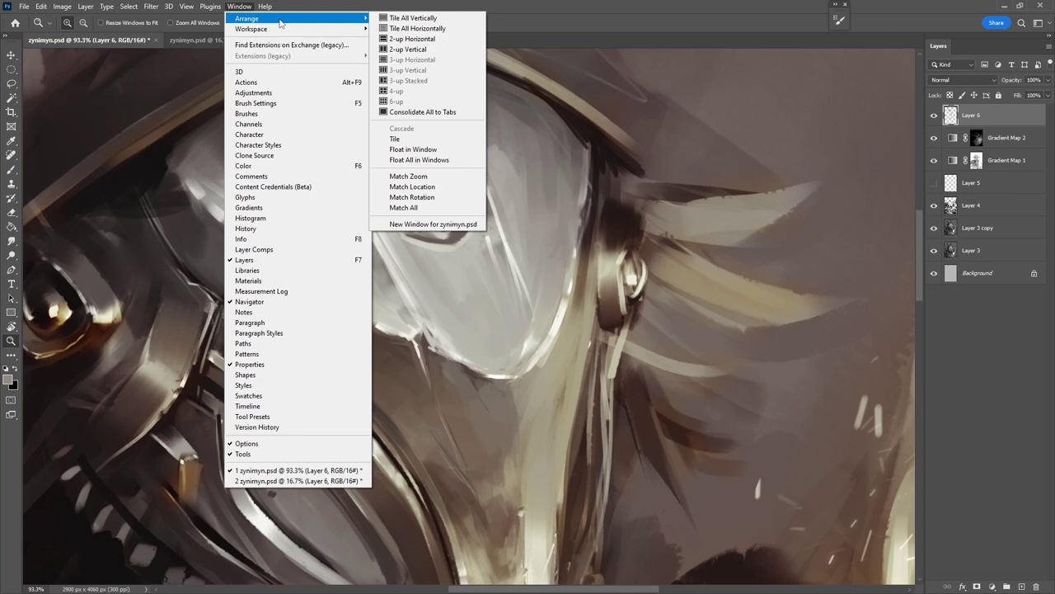
pyautogui.click(412, 50)
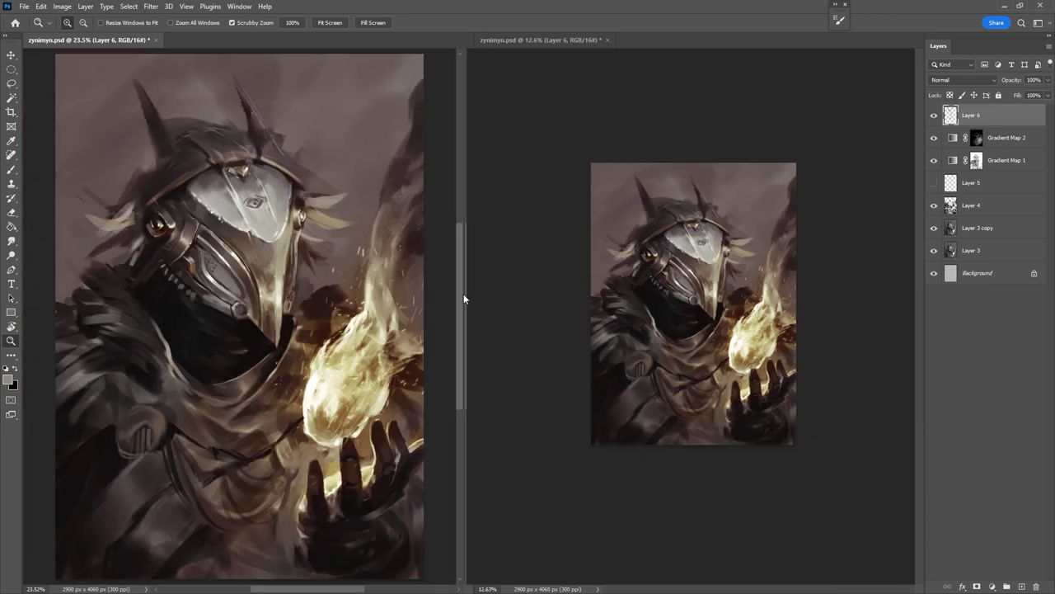
pyautogui.moveTo(463, 296); pyautogui.dragTo(419, 297)
pyautogui.moveTo(640, 282); pyautogui.dragTo(453, 433)
pyautogui.moveTo(629, 349); pyautogui.dragTo(607, 349)
pyautogui.moveTo(635, 356); pyautogui.dragTo(544, 377)
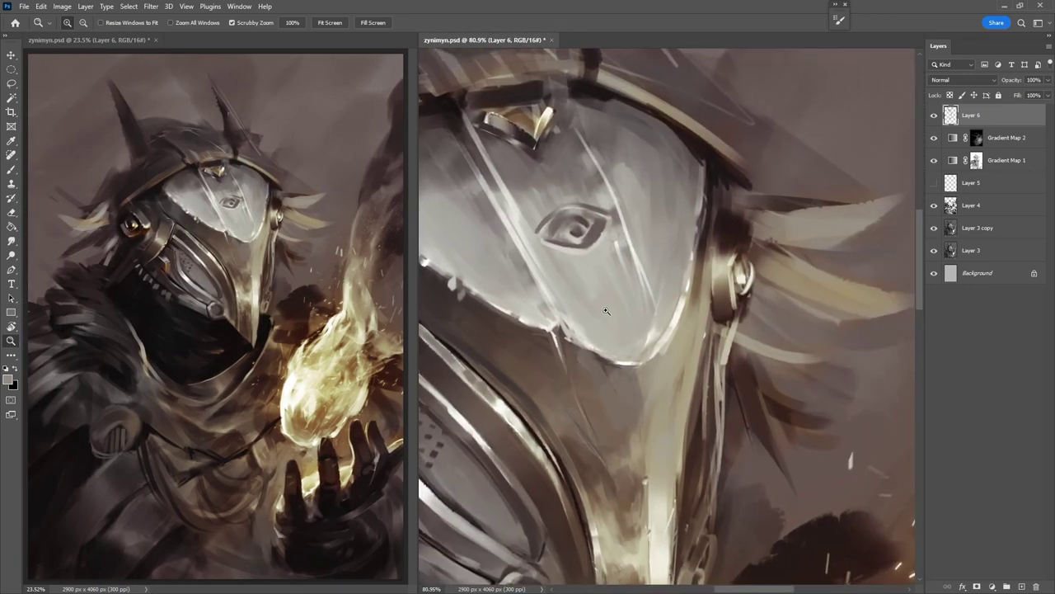
# Scribble test strokes over the mask in the close-up window and undo them
pyautogui.press('b')
pyautogui.moveTo(721, 169)
pyautogui.mouseDown()
pyautogui.moveTo(554, 396)
pyautogui.moveTo(729, 258)
pyautogui.moveTo(689, 384)
pyautogui.moveTo(750, 421)
pyautogui.moveTo(755, 499)
pyautogui.moveTo(820, 449)
pyautogui.mouseUp()
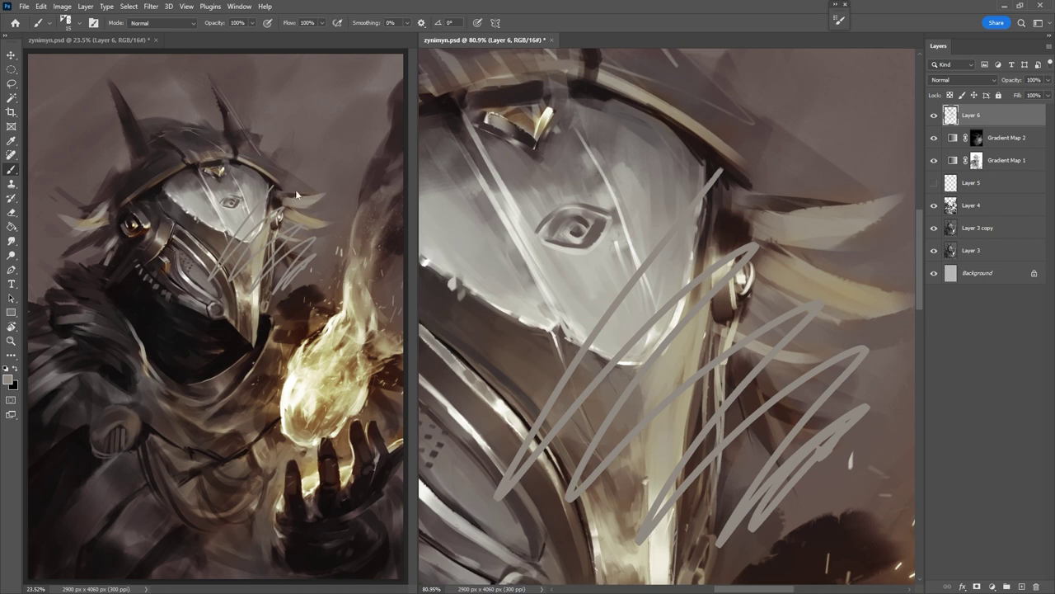
pyautogui.hotkey('ctrl', 'z')
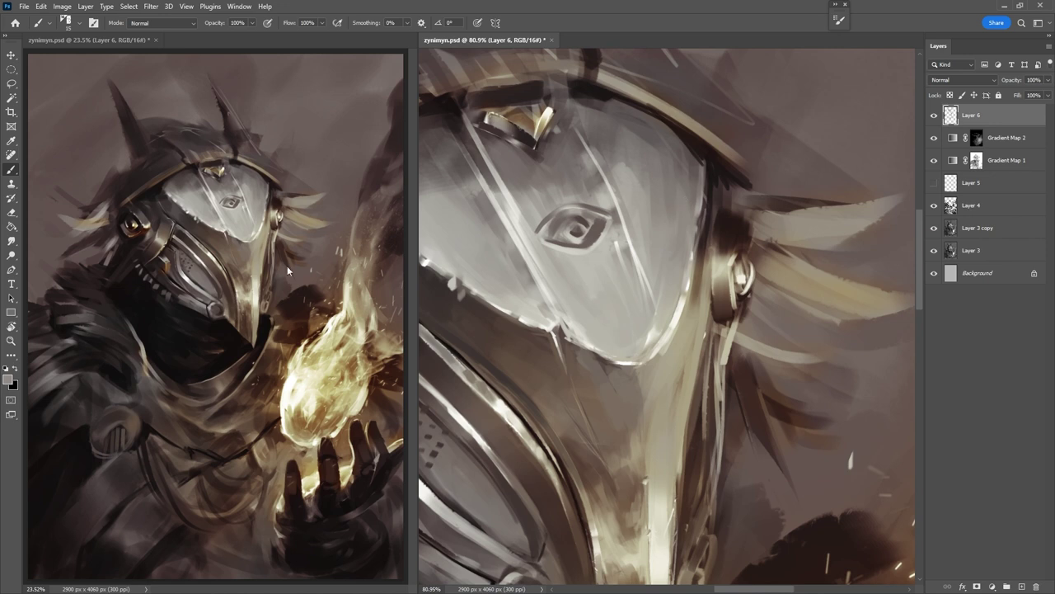
pyautogui.moveTo(796, 130)
pyautogui.mouseDown()
pyautogui.moveTo(666, 183)
pyautogui.moveTo(572, 258)
pyautogui.moveTo(713, 205)
pyautogui.moveTo(833, 217)
pyautogui.moveTo(657, 285)
pyautogui.moveTo(604, 383)
pyautogui.moveTo(797, 361)
pyautogui.moveTo(659, 410)
pyautogui.moveTo(757, 258)
pyautogui.moveTo(644, 235)
pyautogui.moveTo(692, 454)
pyautogui.moveTo(620, 209)
pyautogui.moveTo(729, 287)
pyautogui.moveTo(572, 307)
pyautogui.moveTo(695, 294)
pyautogui.moveTo(652, 266)
pyautogui.moveTo(647, 291)
pyautogui.mouseUp()
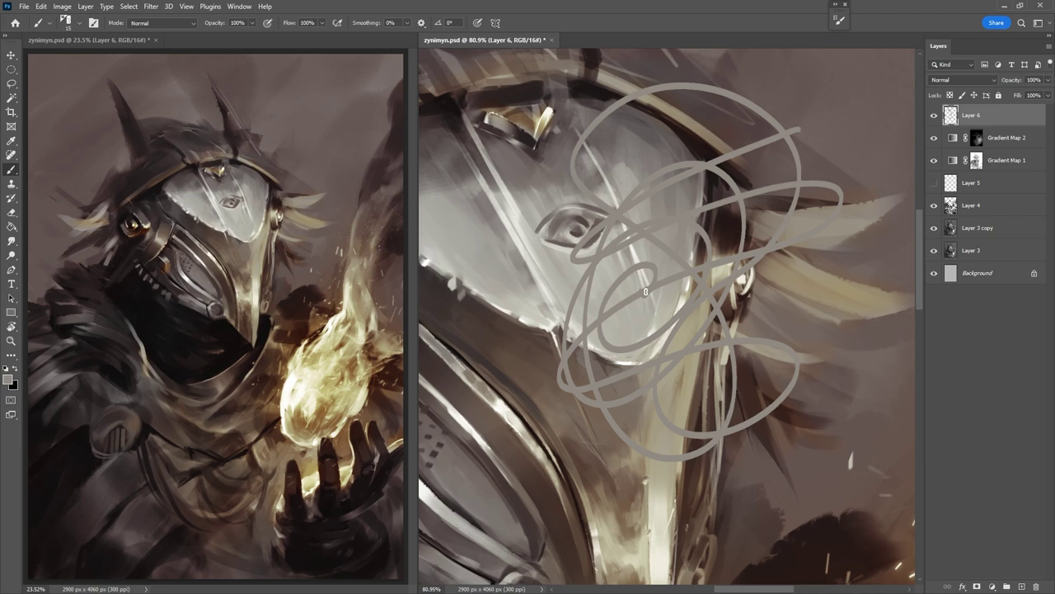
pyautogui.moveTo(645, 291)
pyautogui.mouseDown()
pyautogui.moveTo(691, 302)
pyautogui.moveTo(655, 283)
pyautogui.moveTo(697, 348)
pyautogui.moveTo(663, 296)
pyautogui.moveTo(635, 185)
pyautogui.moveTo(673, 305)
pyautogui.moveTo(620, 307)
pyautogui.moveTo(657, 130)
pyautogui.moveTo(693, 245)
pyautogui.moveTo(639, 373)
pyautogui.moveTo(700, 280)
pyautogui.moveTo(682, 230)
pyautogui.moveTo(626, 298)
pyautogui.moveTo(691, 266)
pyautogui.moveTo(704, 246)
pyautogui.moveTo(673, 247)
pyautogui.mouseUp()
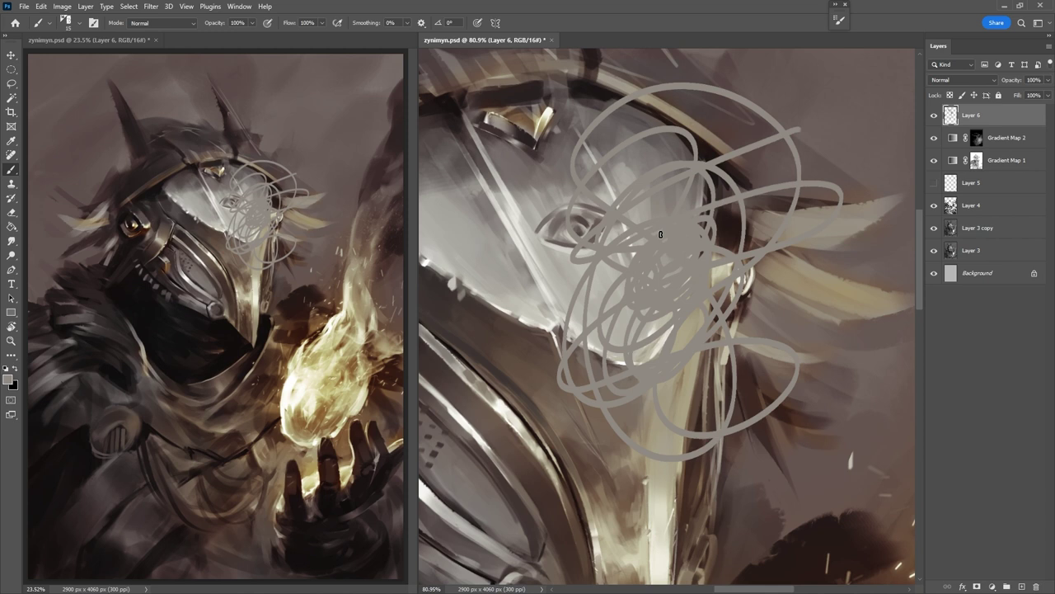
pyautogui.hotkey('ctrl', 'z')
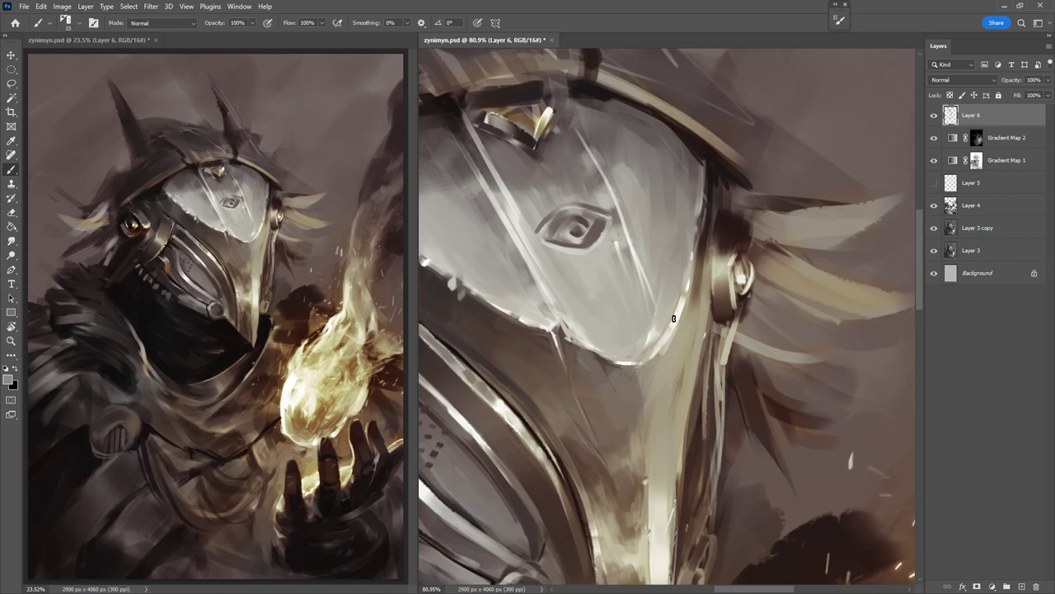
# Flip the canvas horizontally and try gray strokes on the dark plane below the white faceplate's edge
pyautogui.hotkey('ctrl', 'shift', 'h')
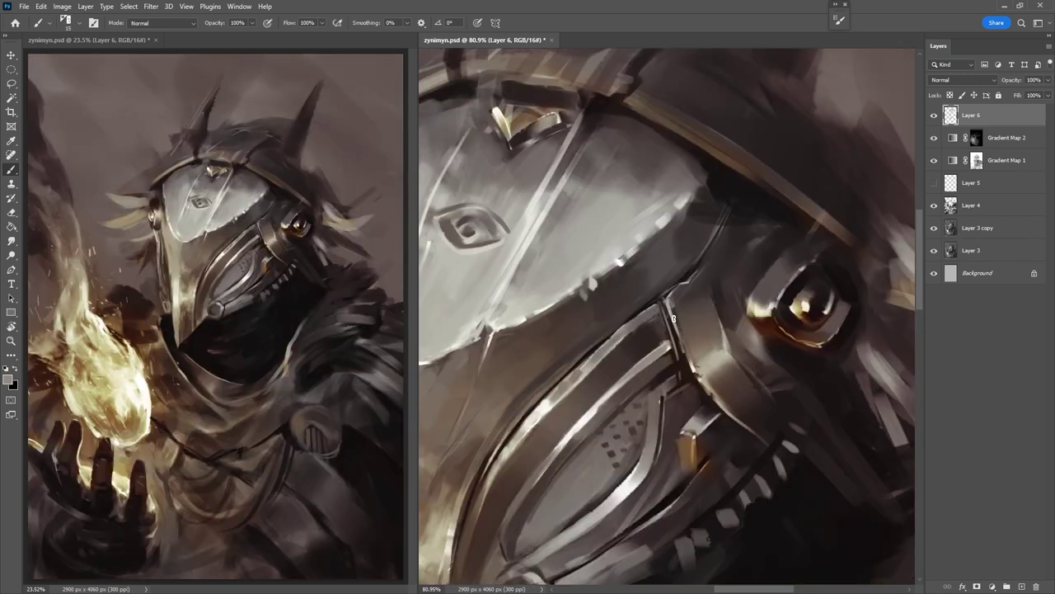
pyautogui.moveTo(633, 295); pyautogui.dragTo(756, 275)
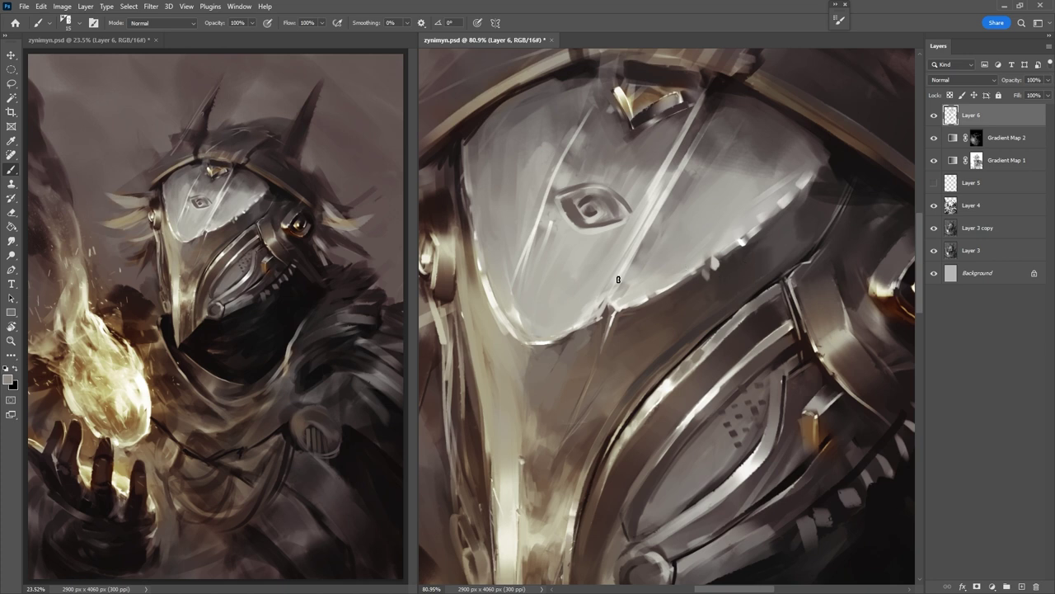
pyautogui.moveTo(725, 266); pyautogui.dragTo(648, 354)
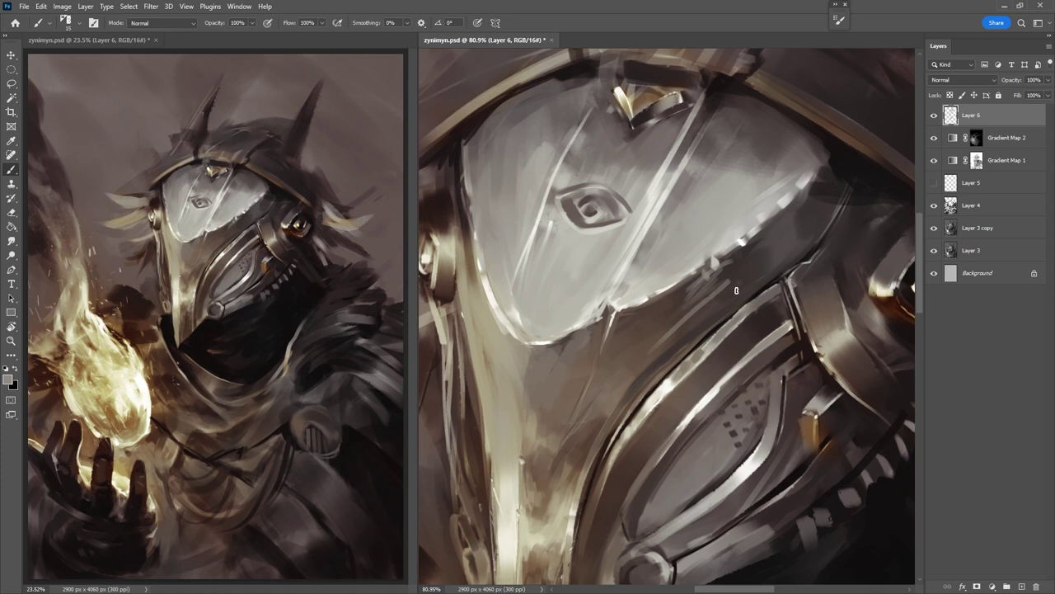
pyautogui.moveTo(732, 296); pyautogui.dragTo(711, 315)
pyautogui.moveTo(725, 272); pyautogui.dragTo(656, 346)
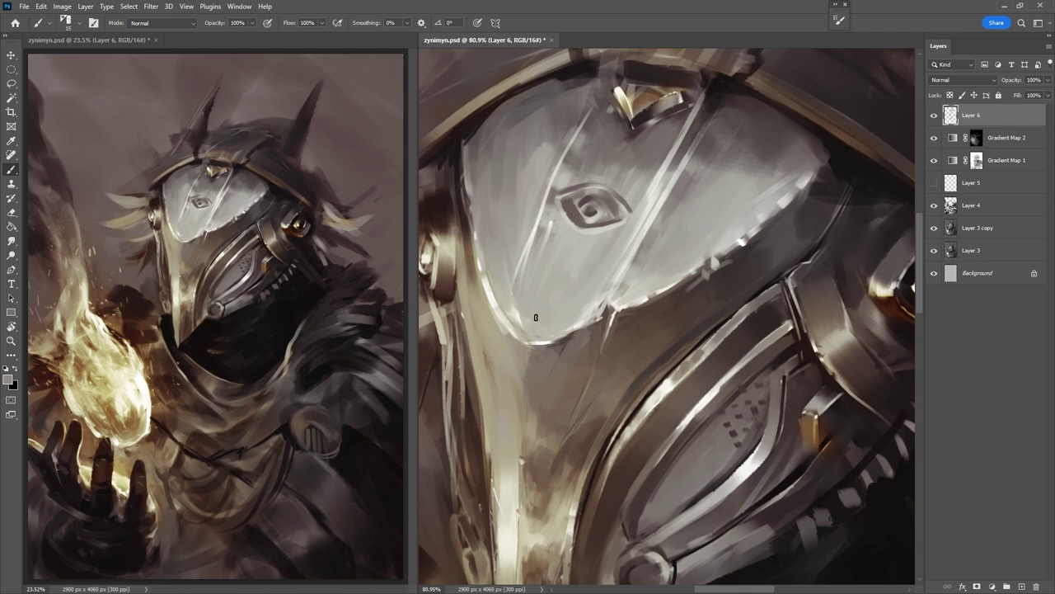
# Show the whole painting at 25% in the working window and flip the canvas back horizontally
pyautogui.press('z')
pyautogui.moveTo(537, 316); pyautogui.dragTo(465, 316)
pyautogui.moveTo(716, 330); pyautogui.dragTo(717, 256)
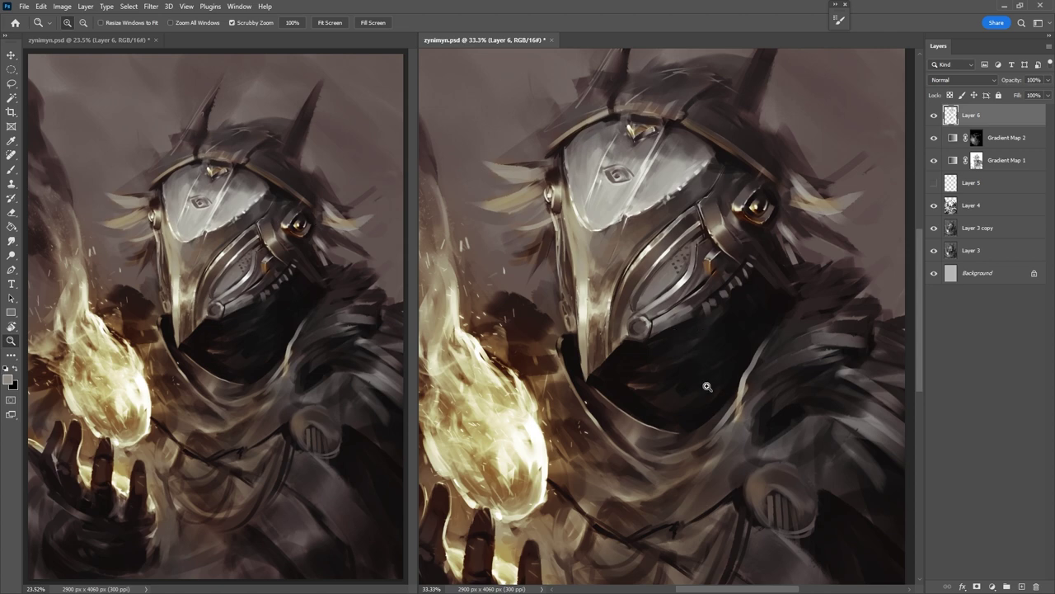
pyautogui.keyDown('alt'); pyautogui.click(711, 355); pyautogui.keyUp('alt')
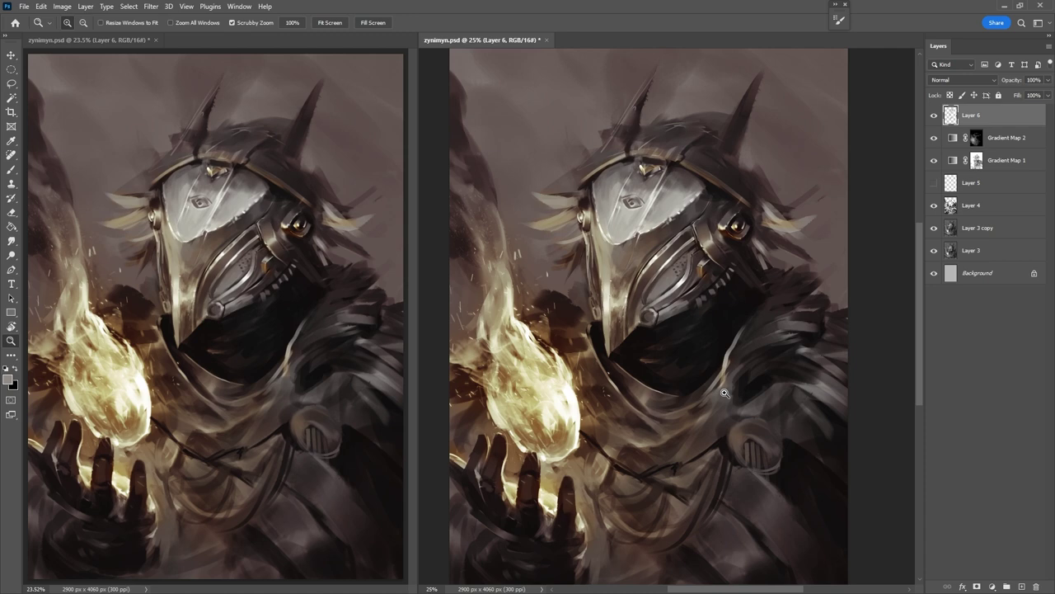
pyautogui.hotkey('ctrl', 'shift', 'h')
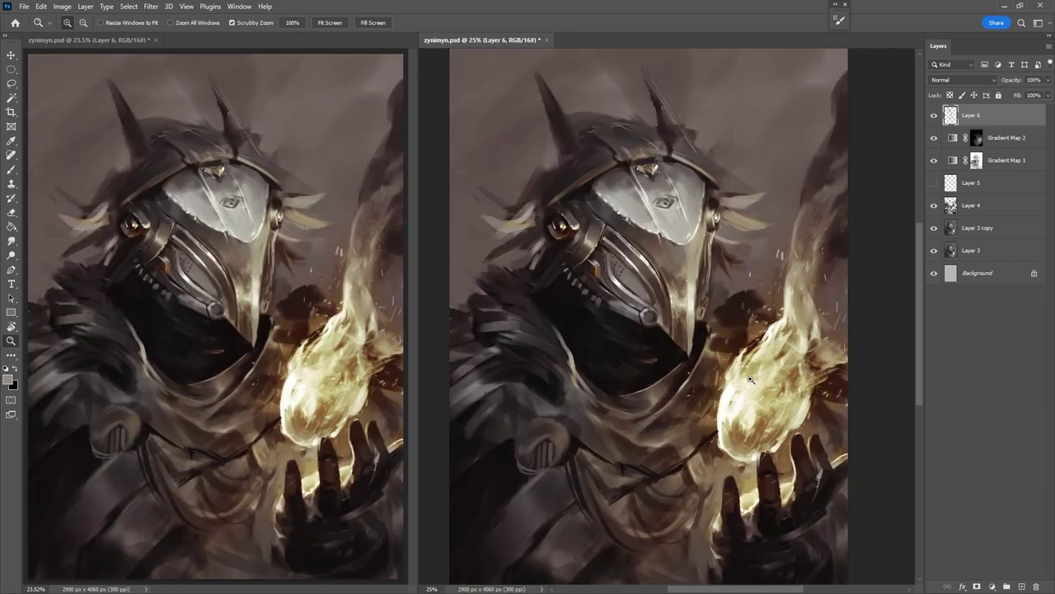